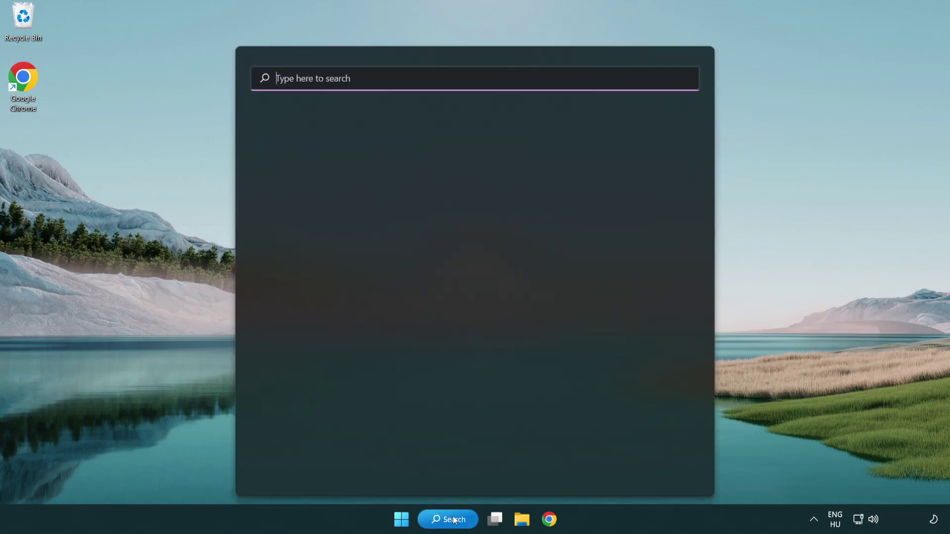
Search Windows for "device manager" and open Device Manager.
text(device manager)
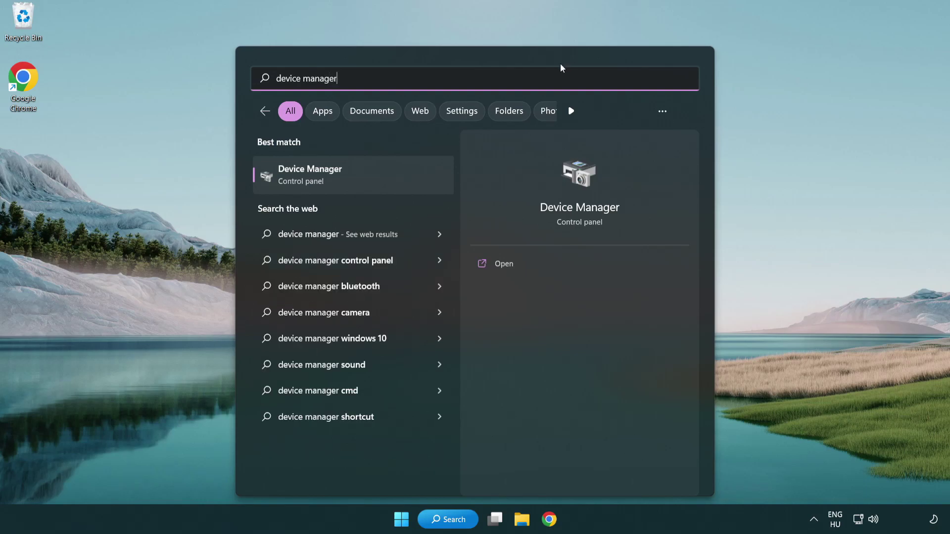
click(380, 180)
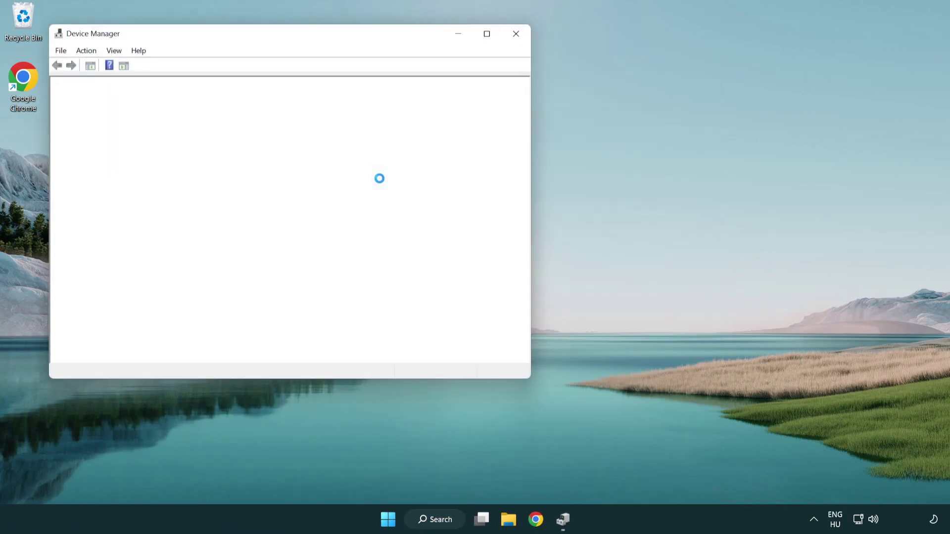
drag(259, 37, 417, 96)
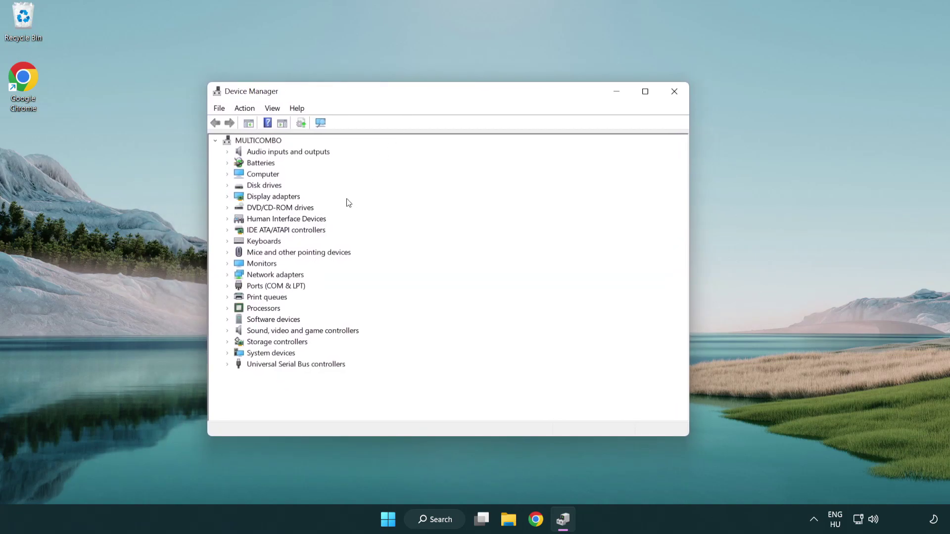
Search automatically for an updated driver for the VMware SVGA 3D display adapter, then close Device Manager.
click(261, 198)
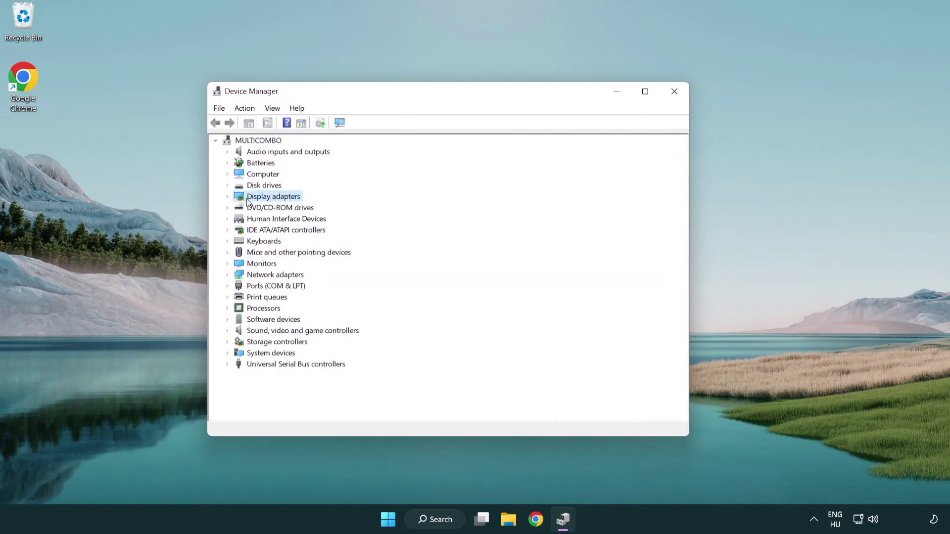
click(228, 198)
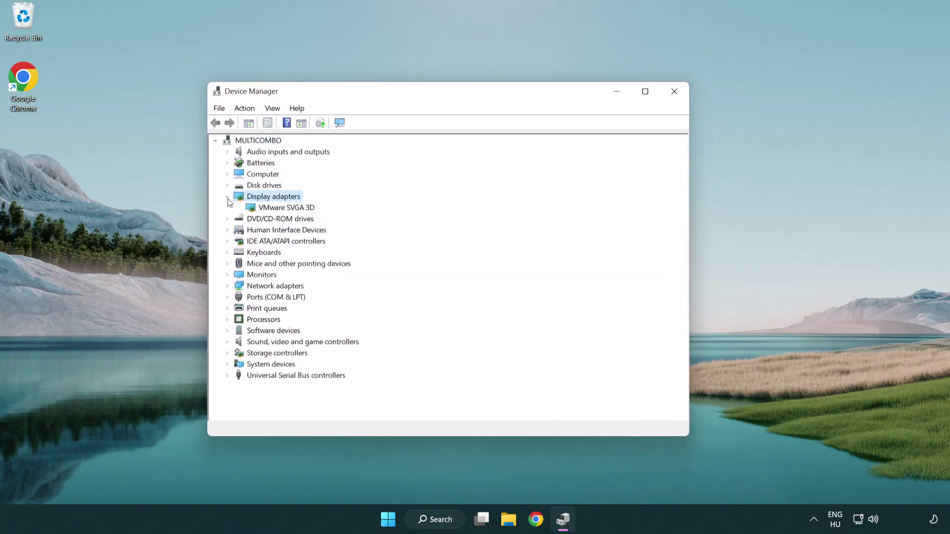
click(277, 209)
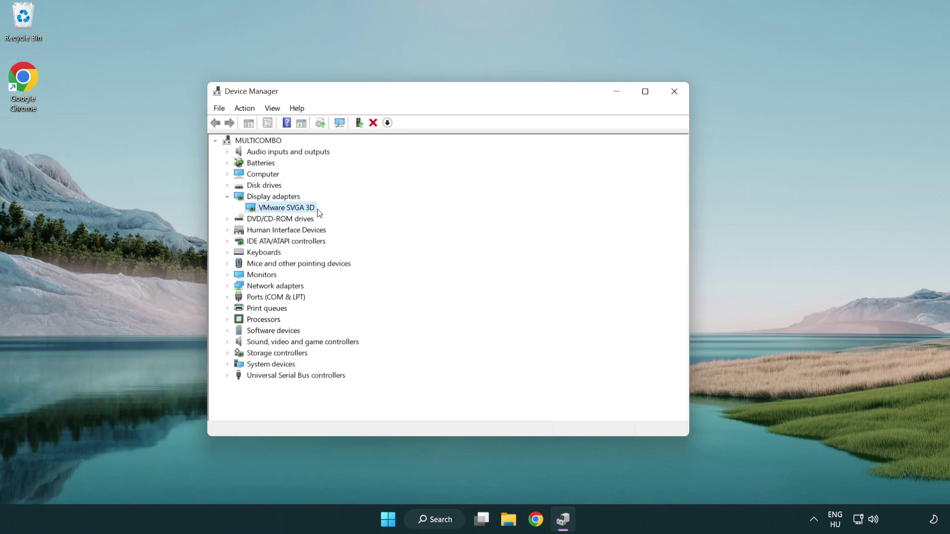
right_click(283, 211)
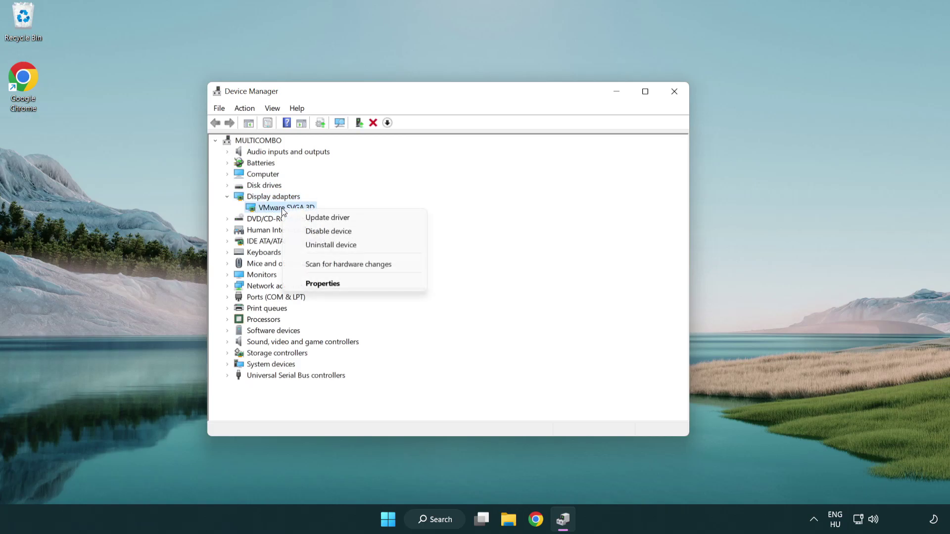
click(374, 217)
drag(393, 149, 412, 142)
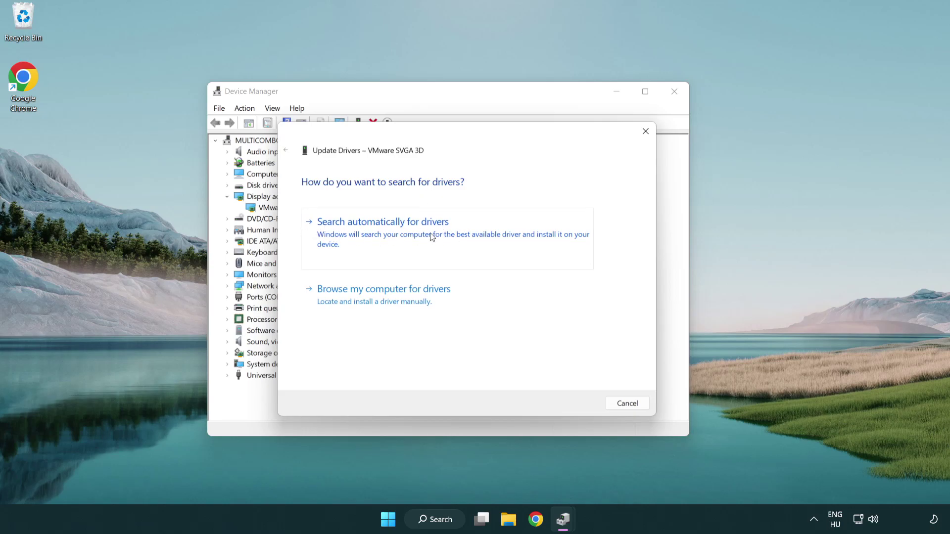
click(417, 231)
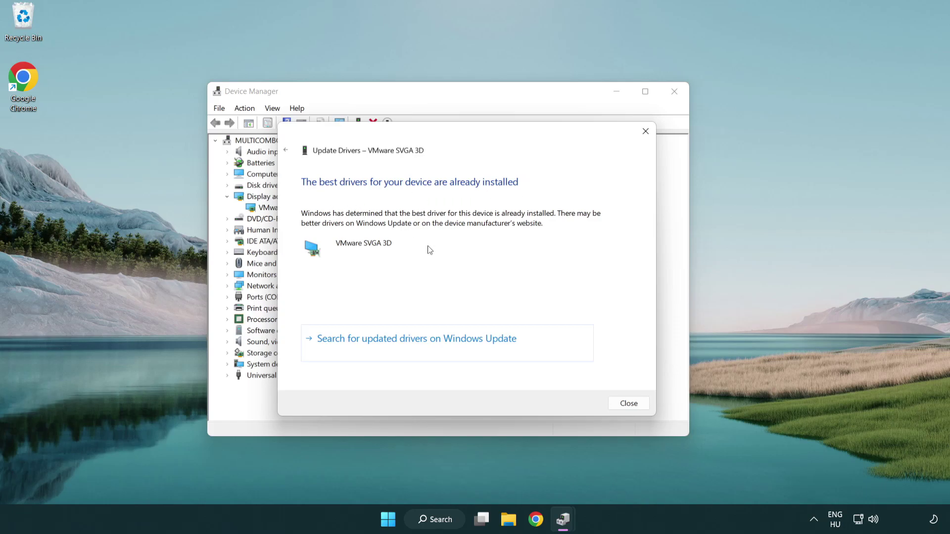
click(629, 404)
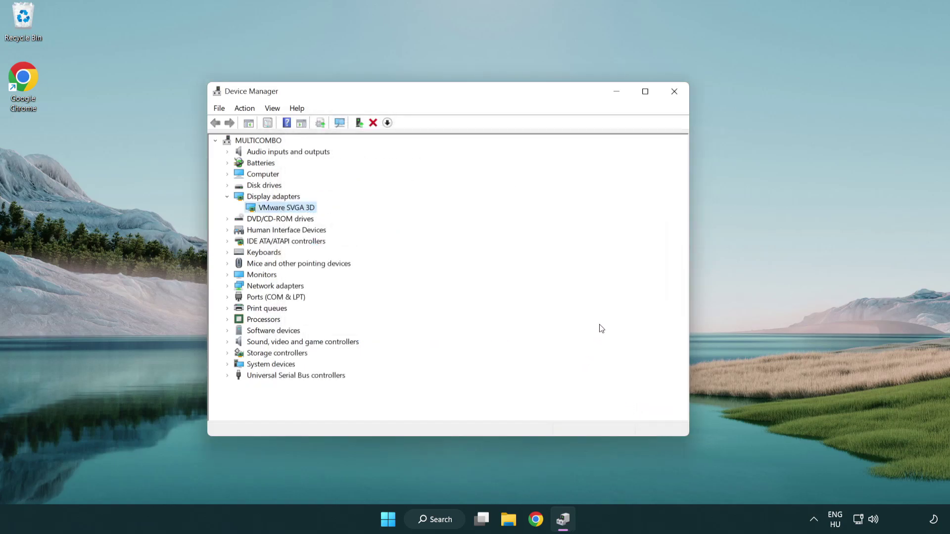
click(675, 93)
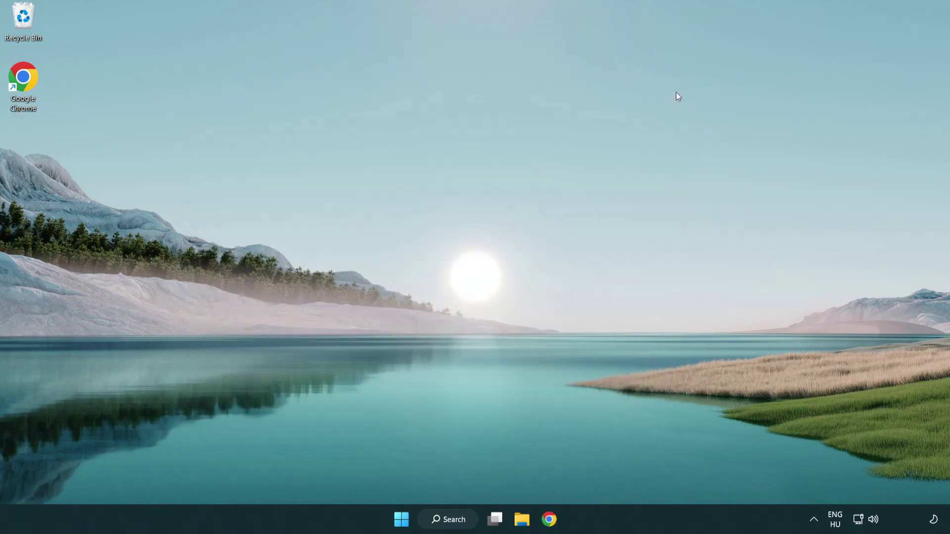
Open the Windows Update settings, check for updates and close Settings.
click(455, 512)
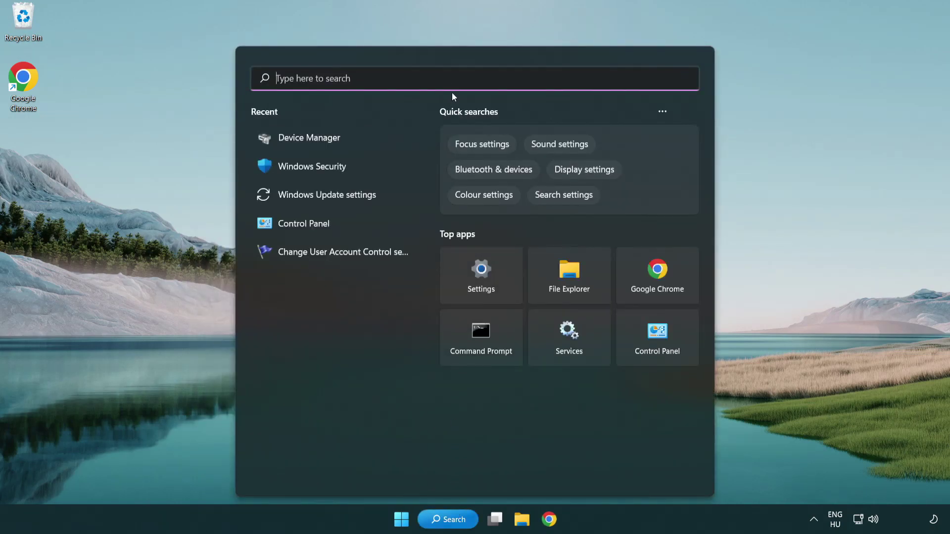
text(update)
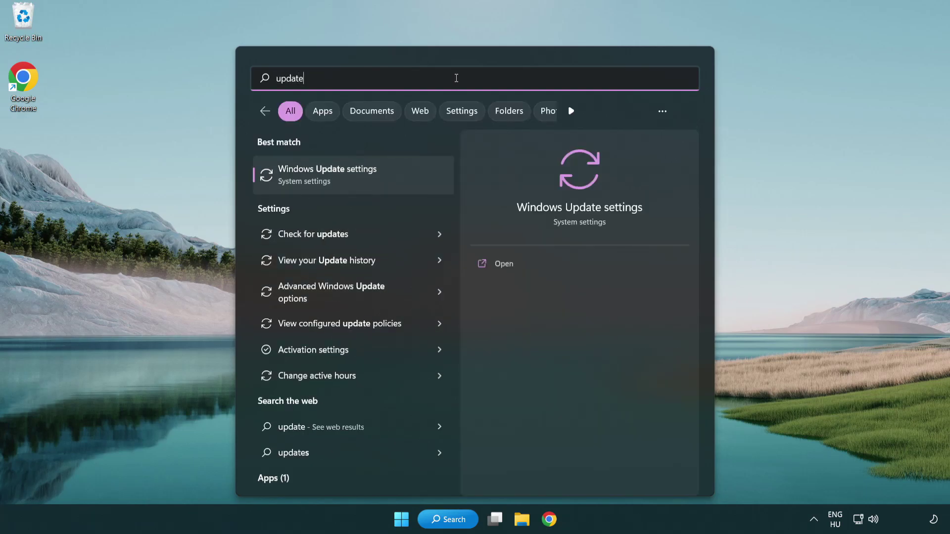
click(370, 179)
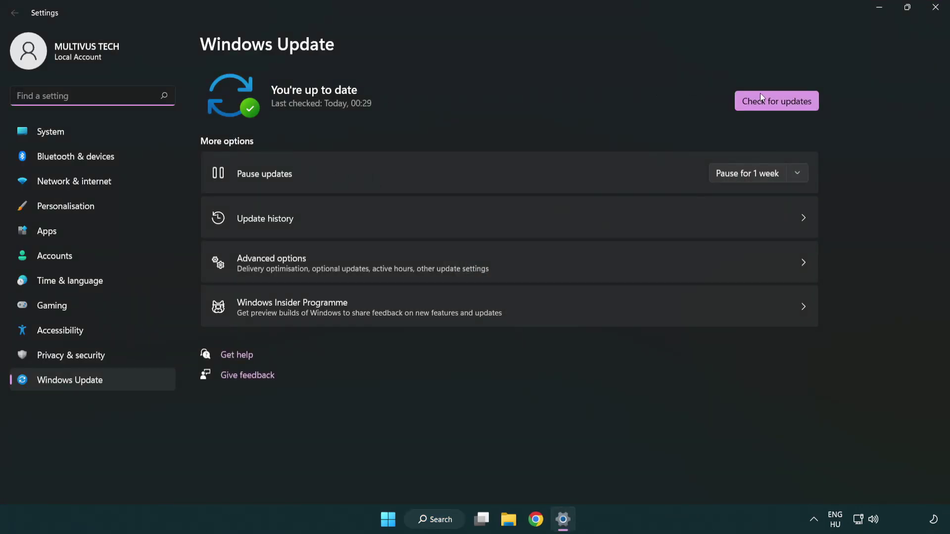
click(795, 106)
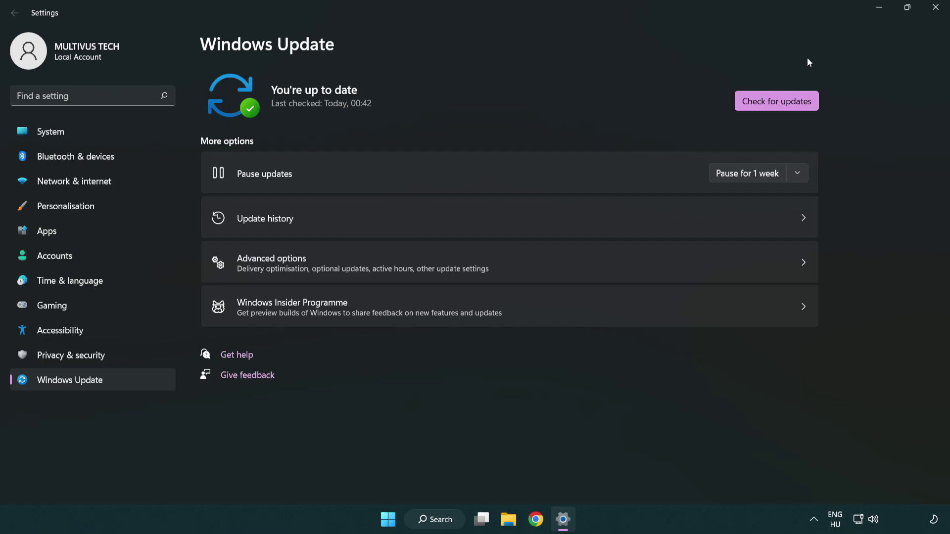
click(932, 14)
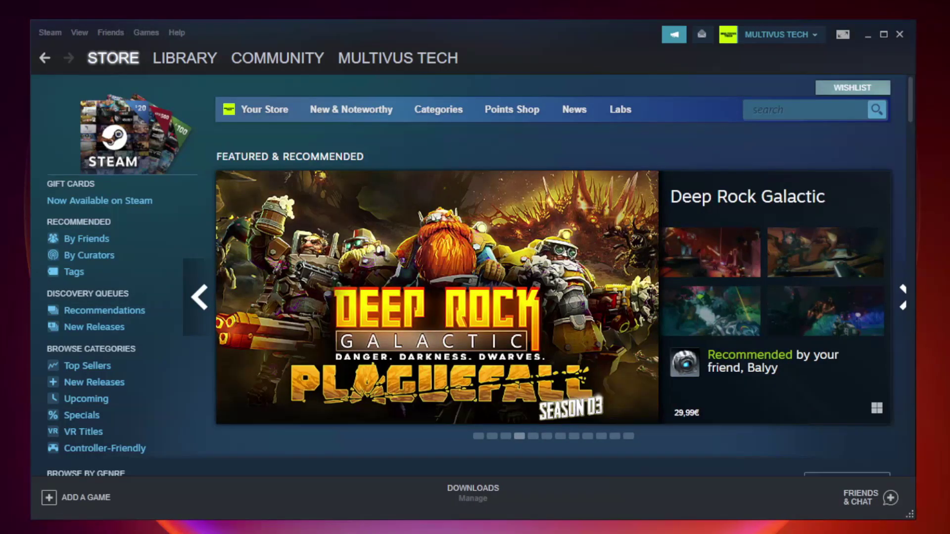
In Steam, verify the integrity of the local files of YOUR NOT WORKING GAME from the library.
mouse_move(204, 61)
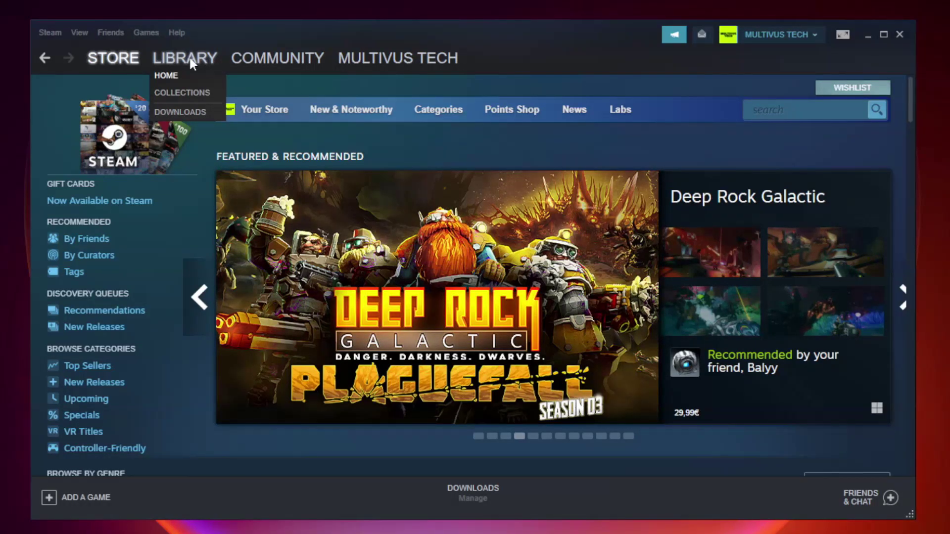
click(192, 63)
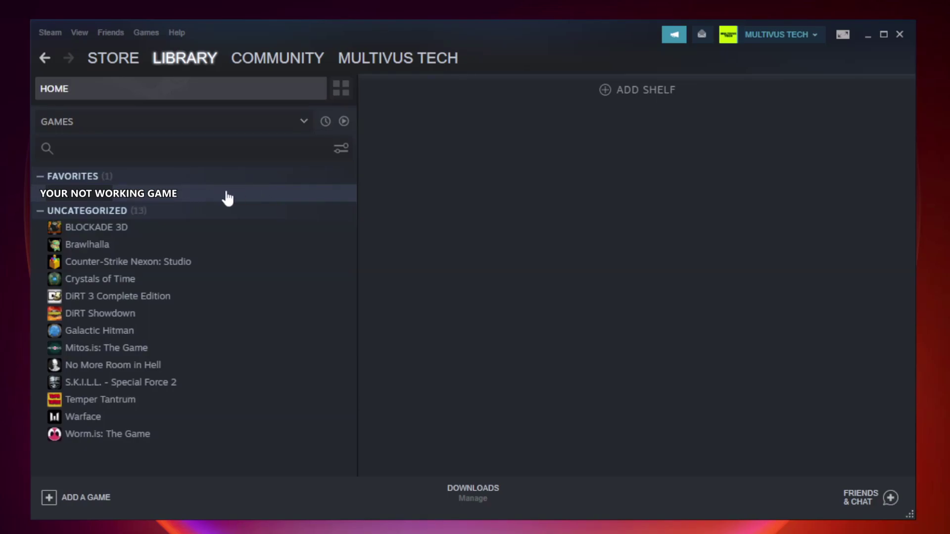
right_click(205, 196)
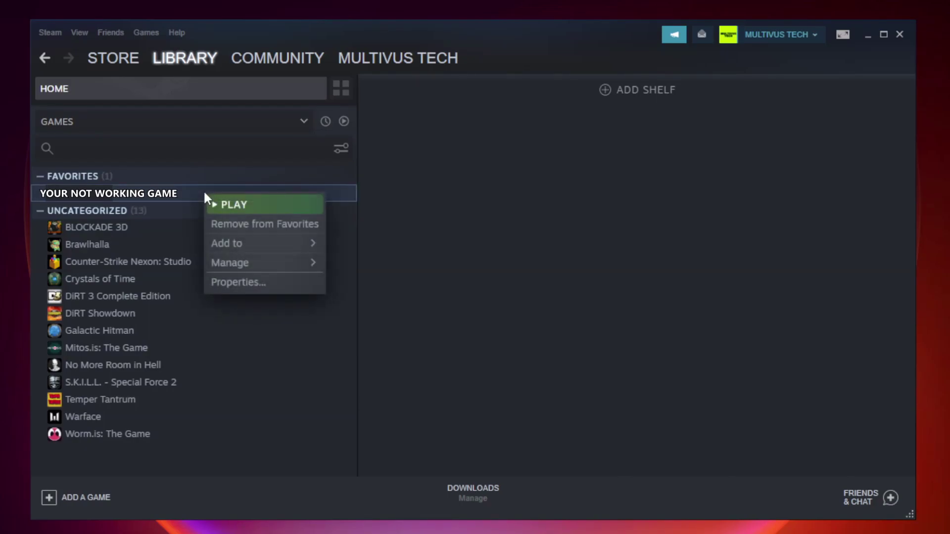
click(262, 280)
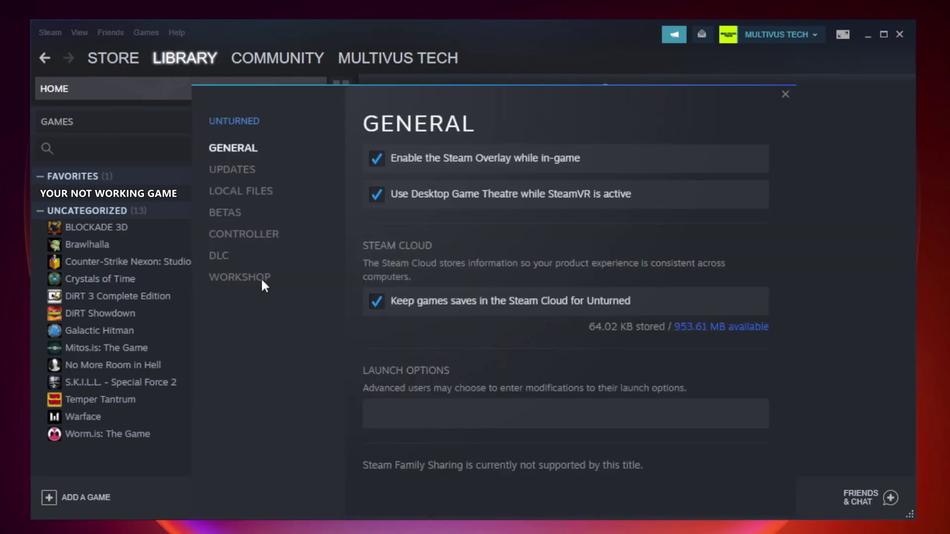
click(252, 195)
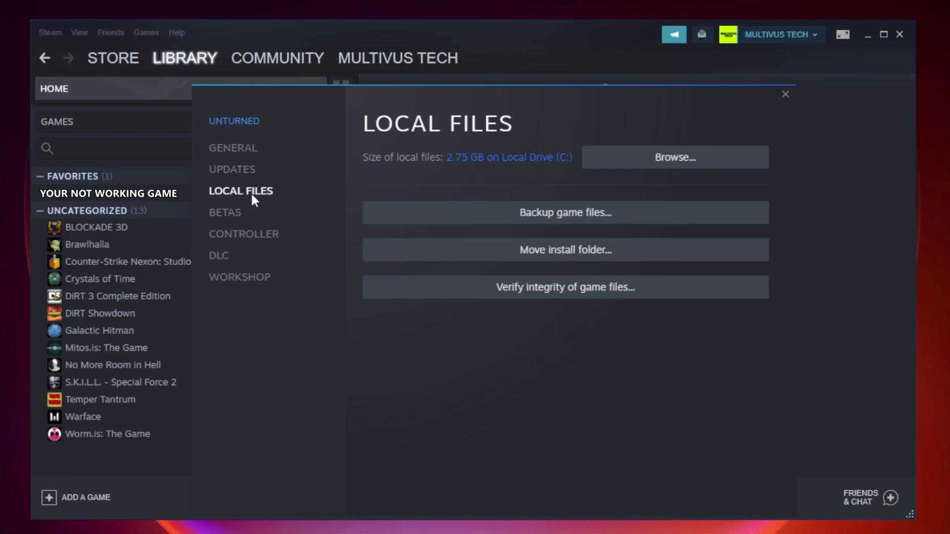
click(574, 293)
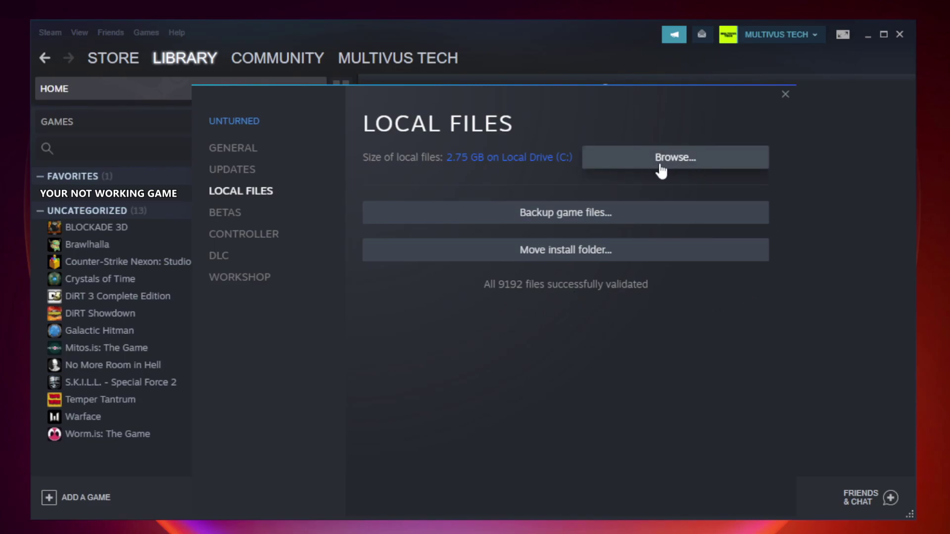
Browse to the game's install folder and open the properties of the YOUR NOT WORKING GAME shortcut.
click(679, 170)
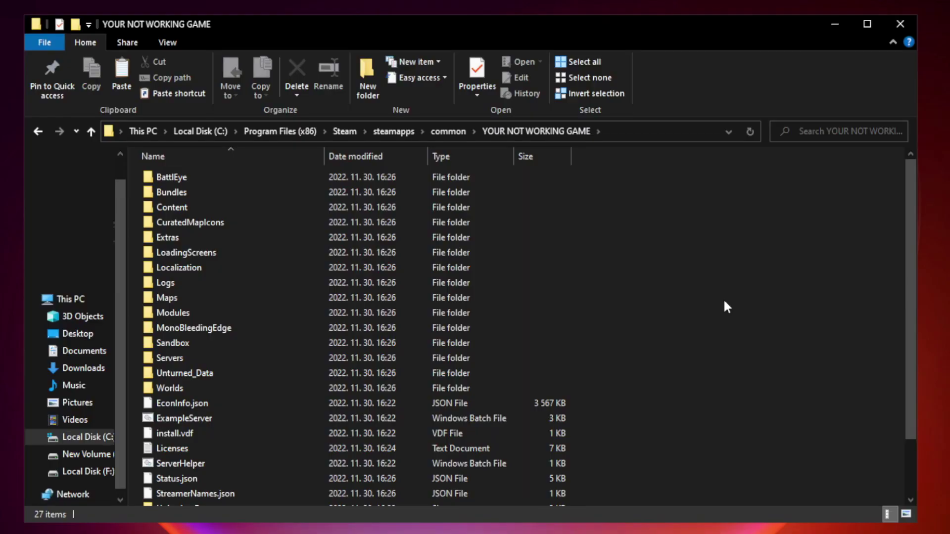
drag(911, 259, 913, 342)
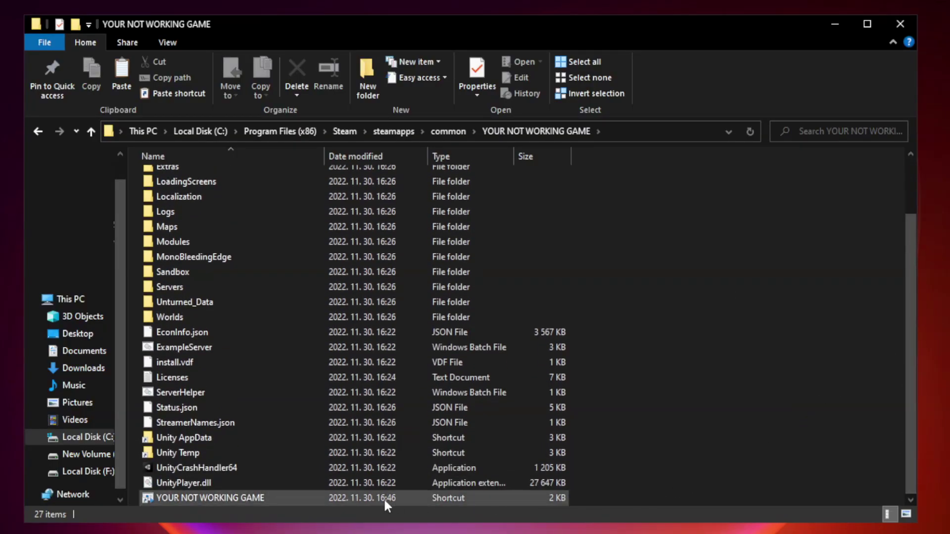
click(358, 499)
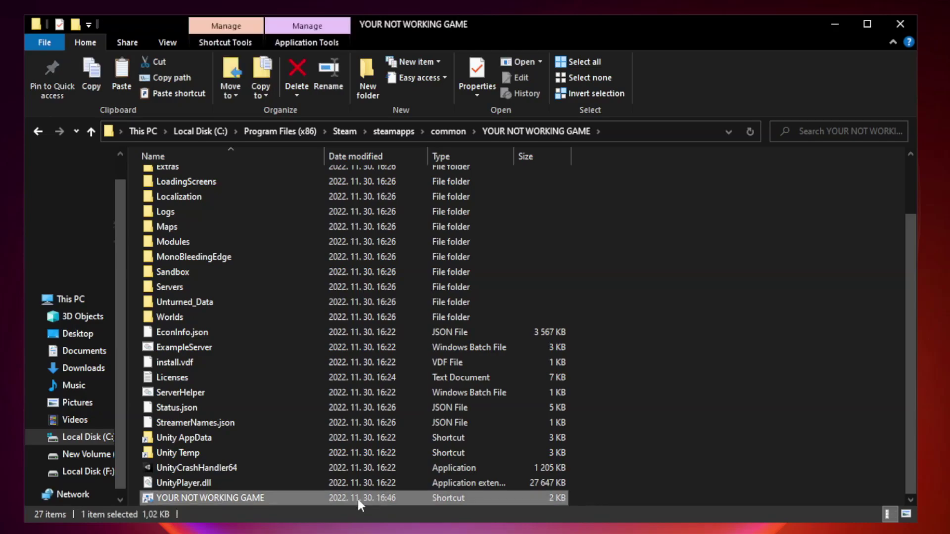
right_click(322, 499)
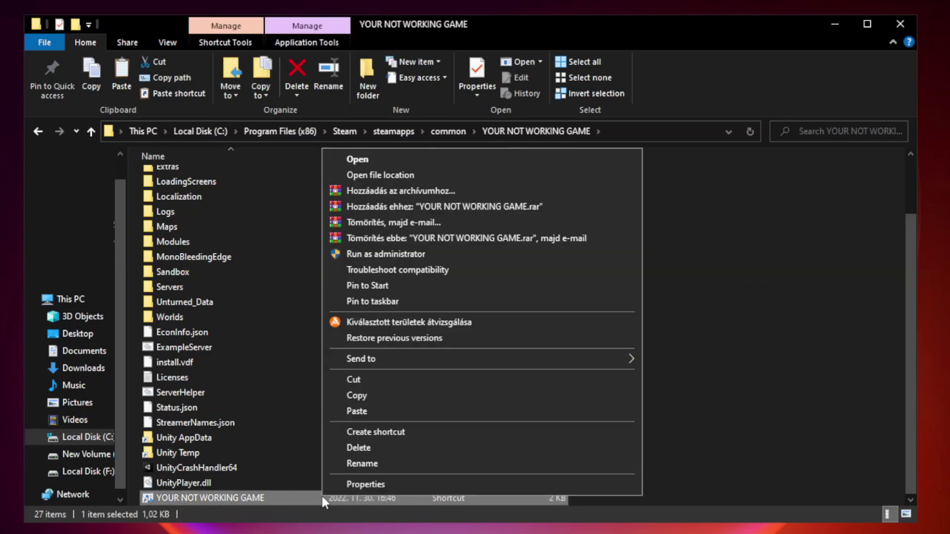
click(478, 486)
drag(471, 261, 471, 108)
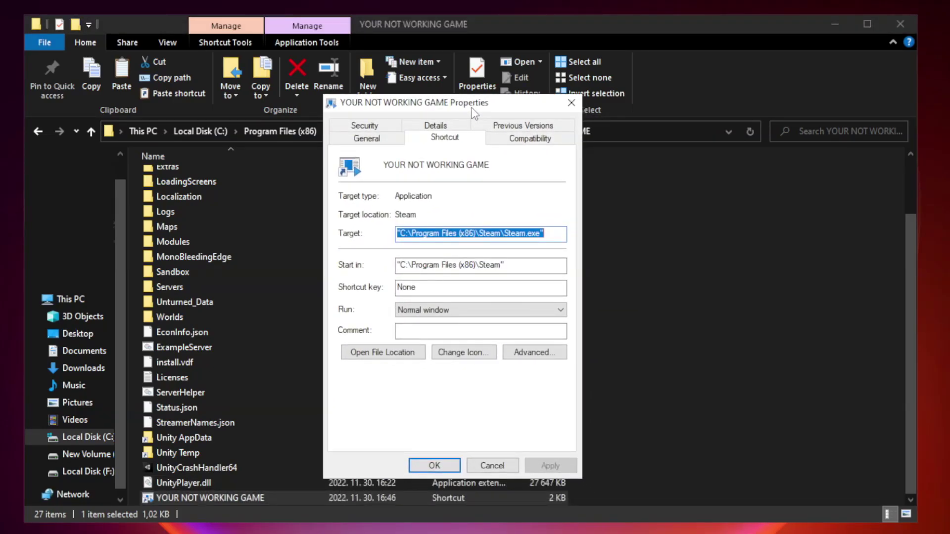
Set the shortcut to Windows 8 compatibility mode with fullscreen optimizations disabled and administrator rights, apply it and close the folder.
click(527, 140)
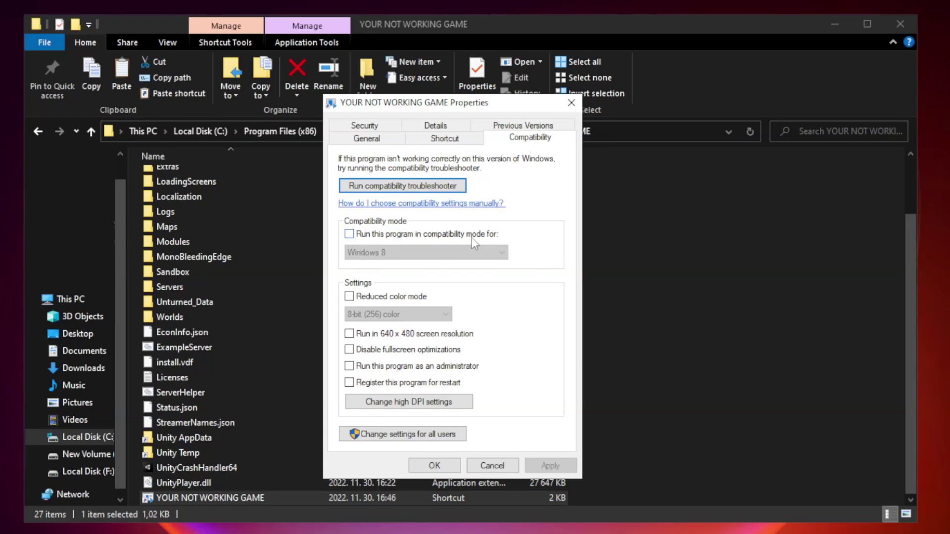
click(377, 238)
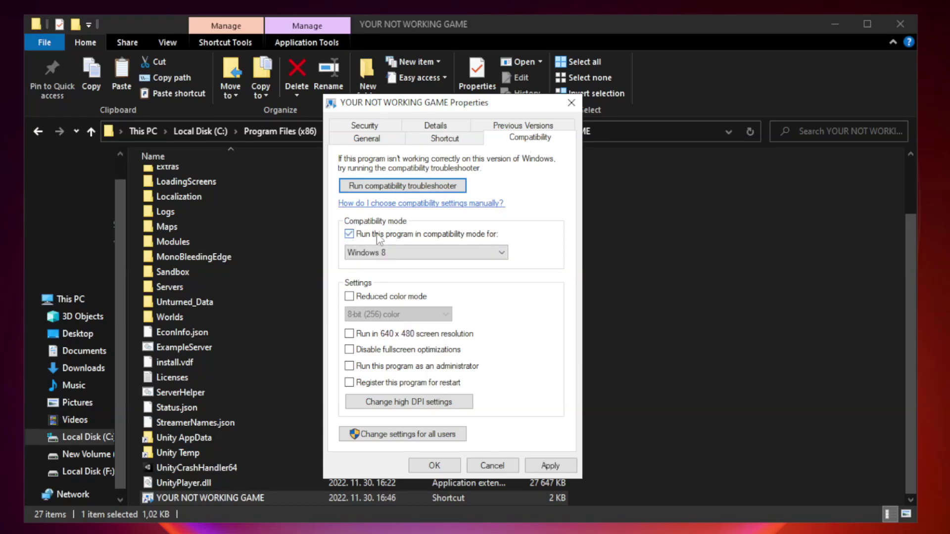
click(403, 249)
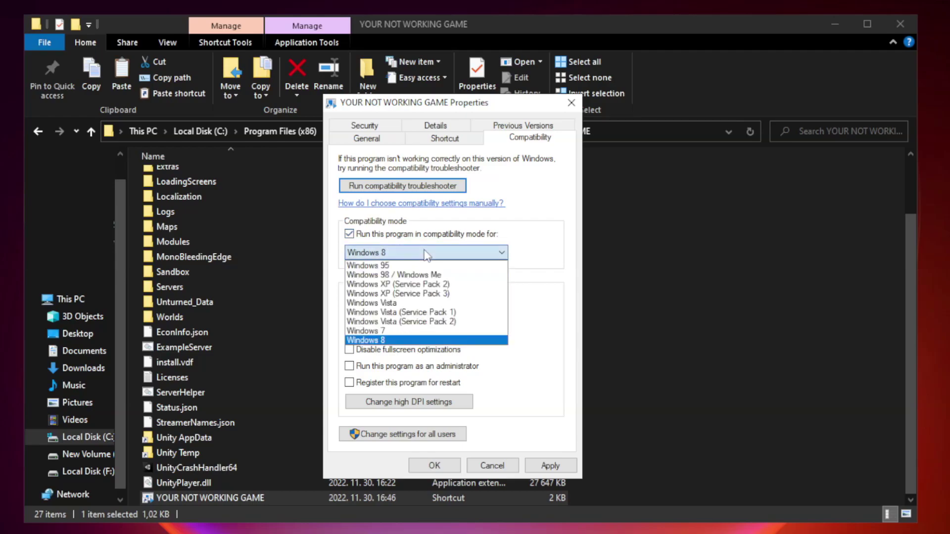
click(400, 340)
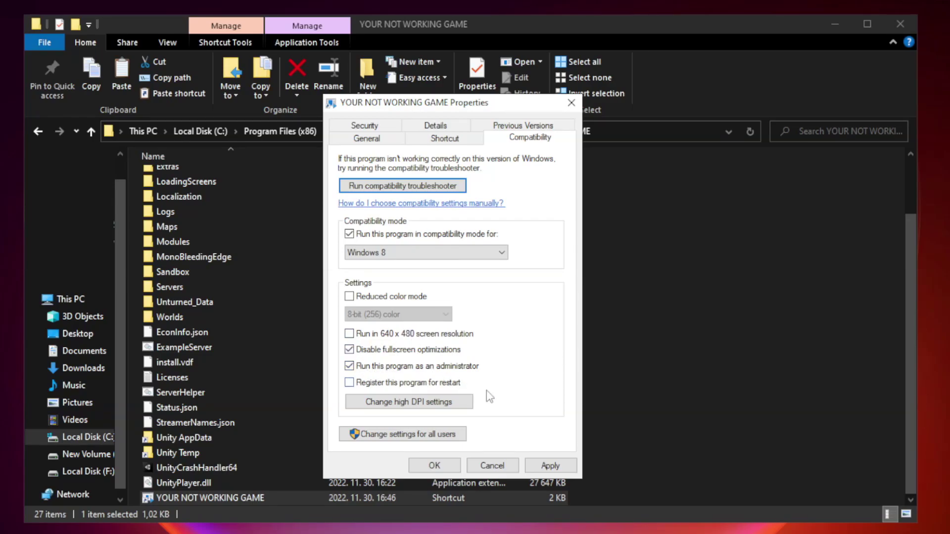
click(549, 469)
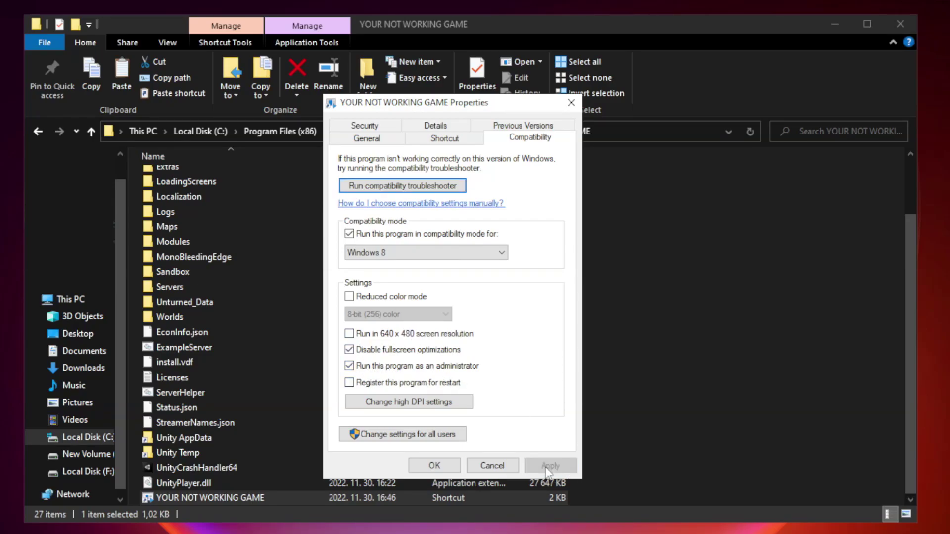
click(434, 466)
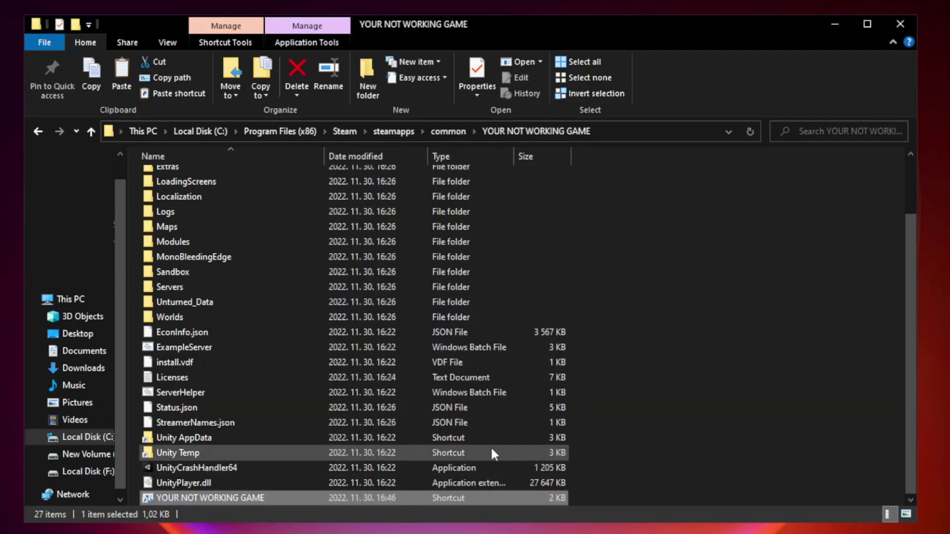
click(899, 26)
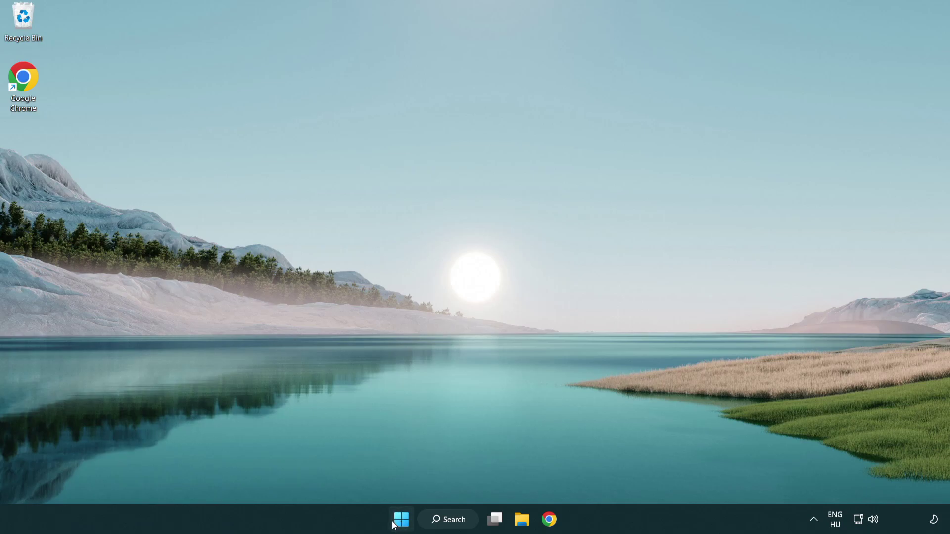
In Task Manager, disable the Terminal, Phone Link, Cortana and Windows Security notification startup apps, then close it.
right_click(402, 524)
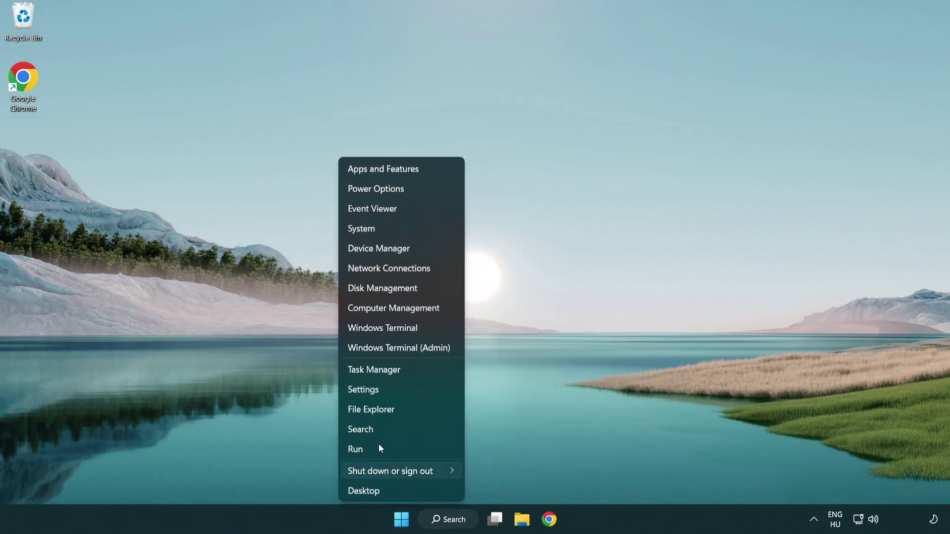
click(419, 371)
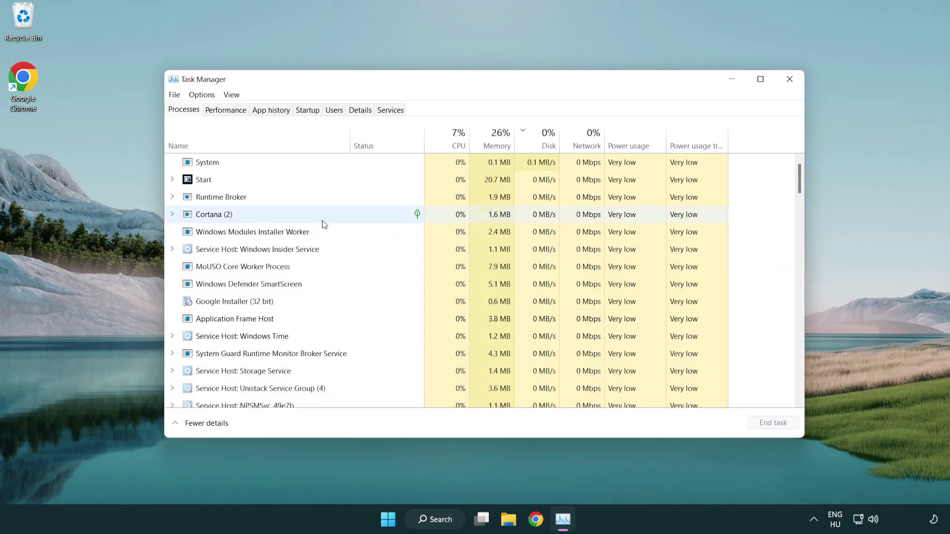
click(309, 110)
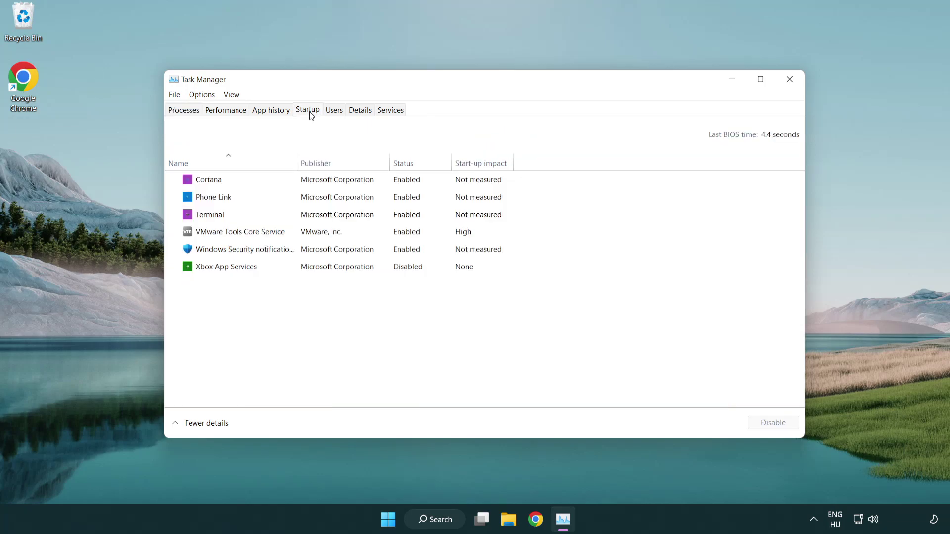
click(311, 217)
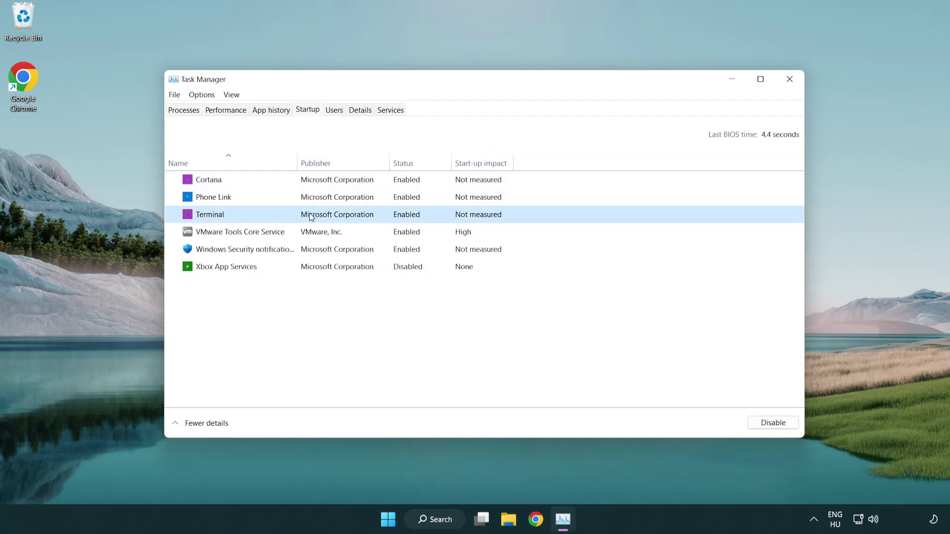
click(765, 422)
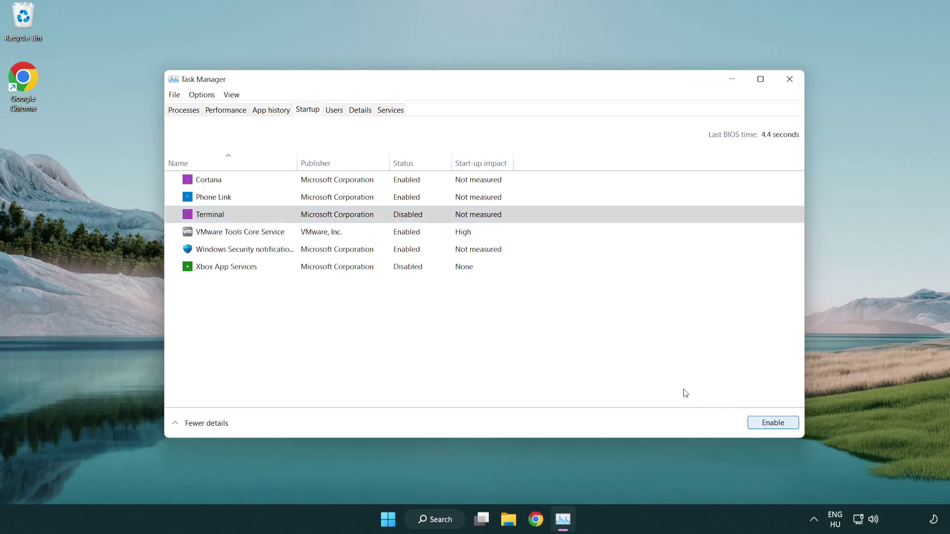
click(398, 198)
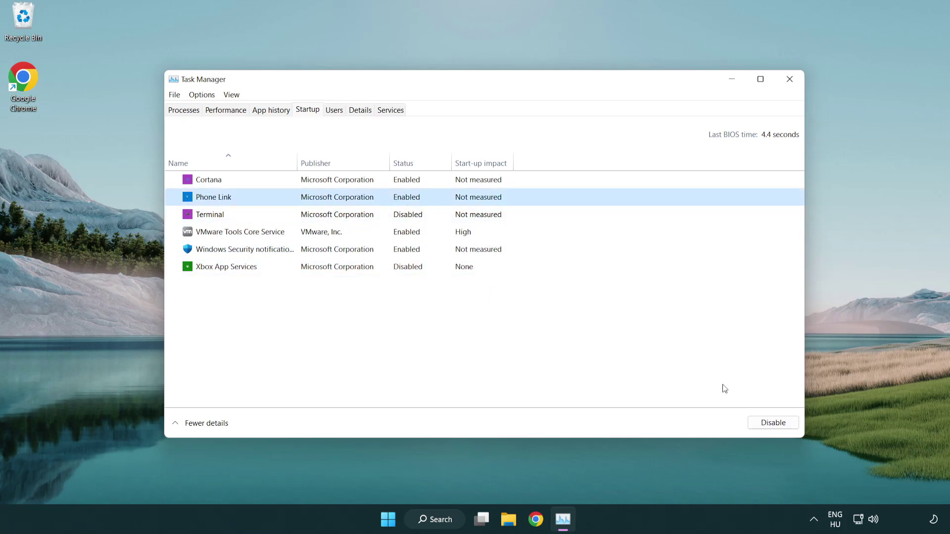
click(767, 423)
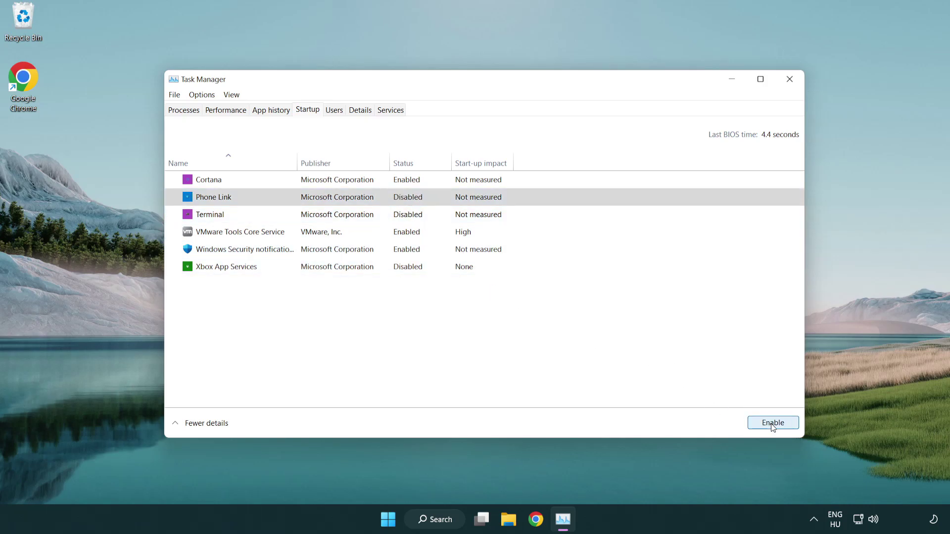
click(339, 185)
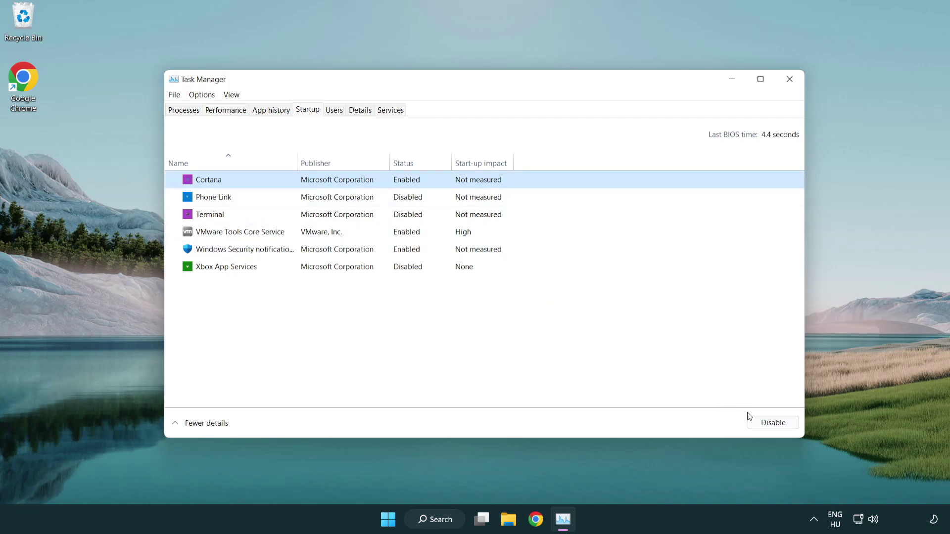
click(769, 422)
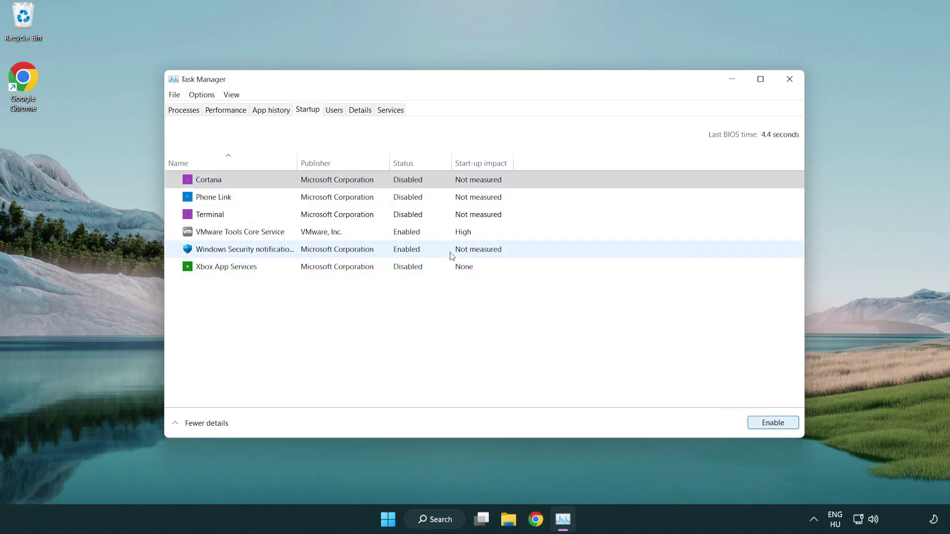
click(451, 255)
click(753, 422)
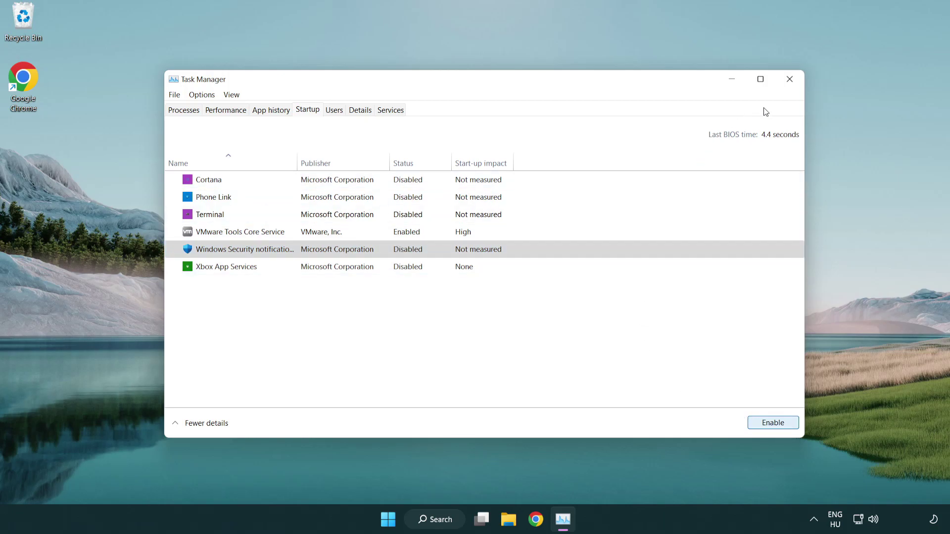
click(790, 79)
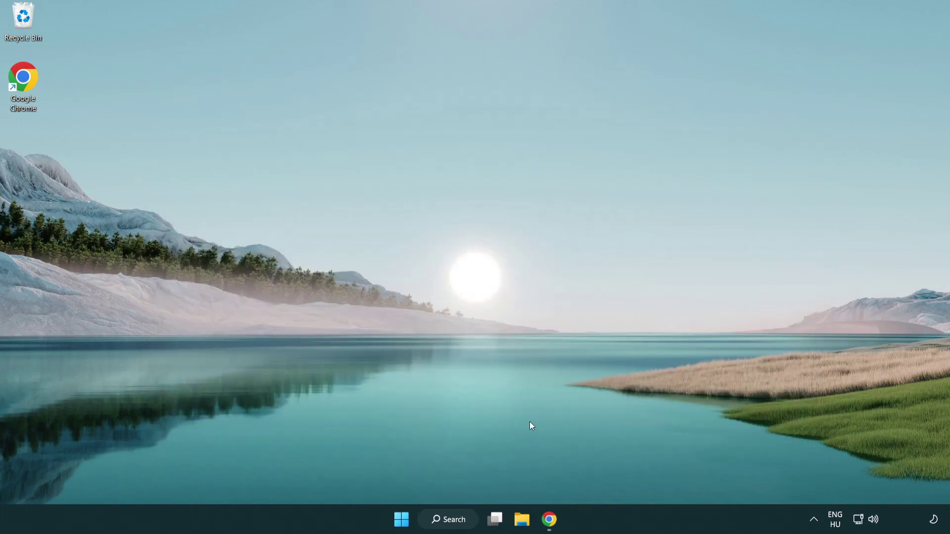
Switch to Chrome and download the English DirectX End-User Runtime Web Installer from the Microsoft Download Center.
click(549, 519)
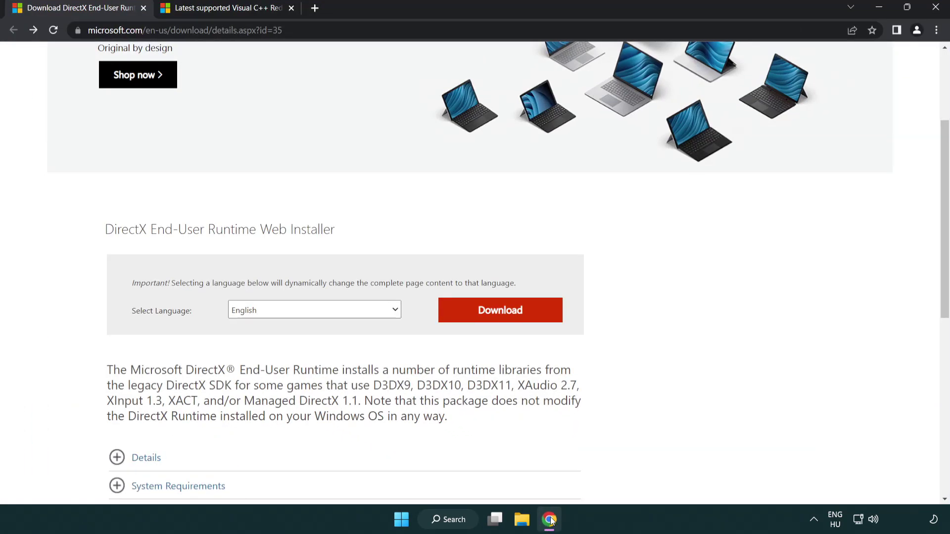
scroll(416, 449, up, 3)
click(59, 20)
click(907, 215)
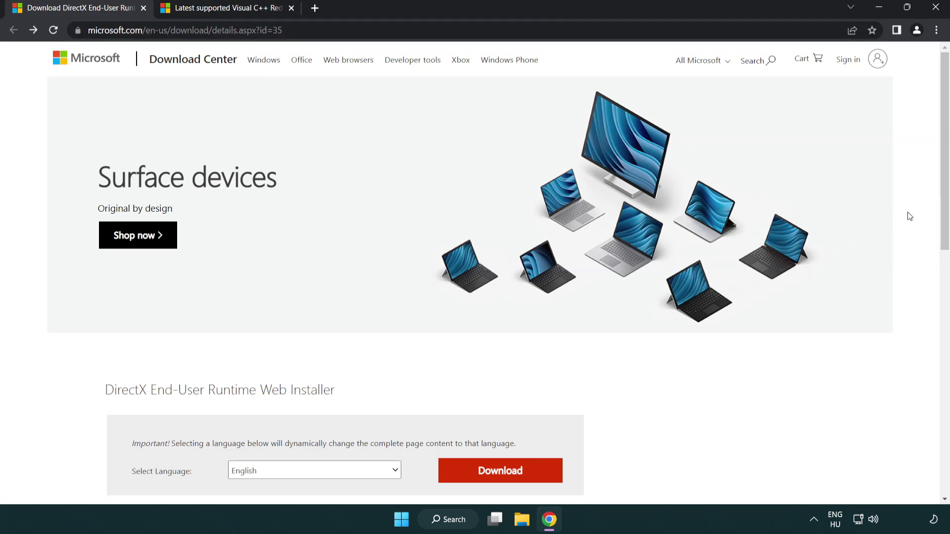
scroll(773, 323, down, 3)
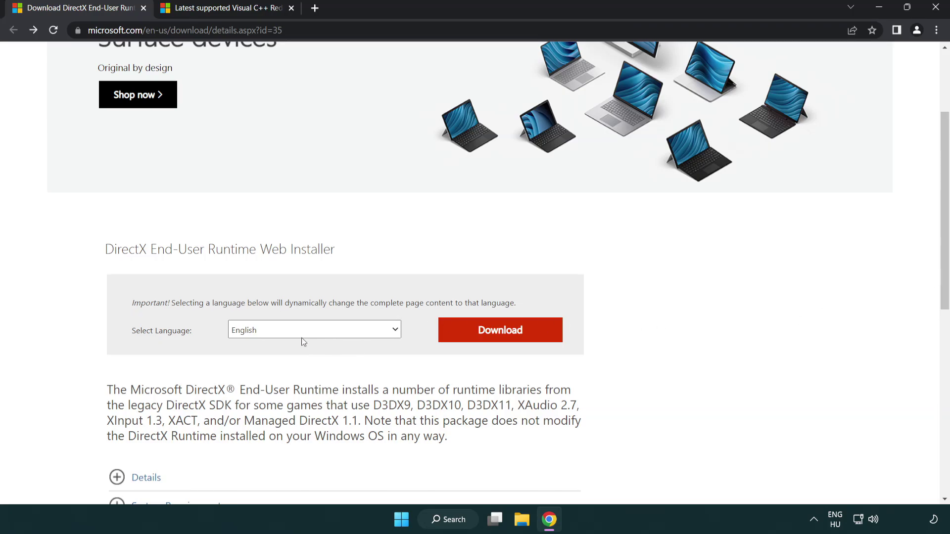
click(505, 340)
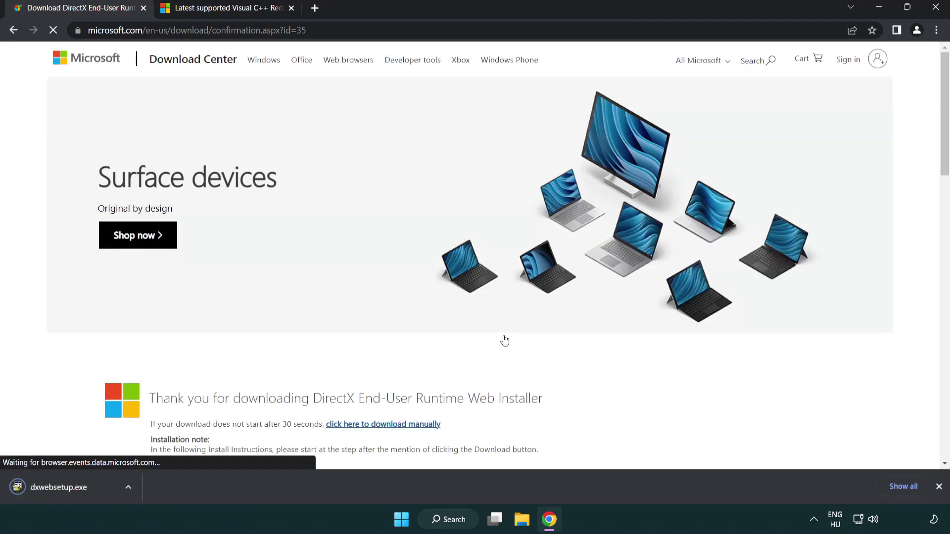
Run dxwebsetup.exe, accept the license agreement, opt out of the Bing Bar and finish the DirectX setup.
click(62, 489)
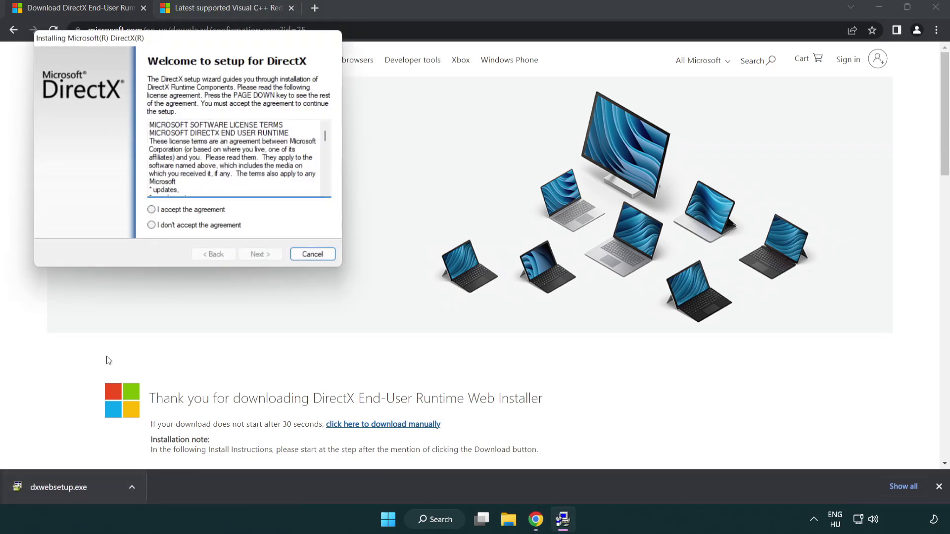
drag(144, 44, 417, 148)
drag(598, 241, 597, 286)
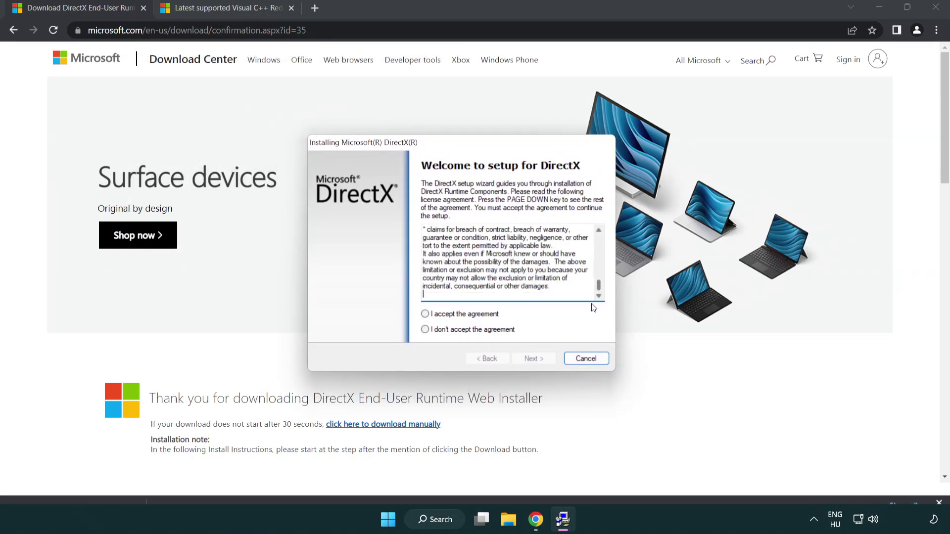
click(425, 315)
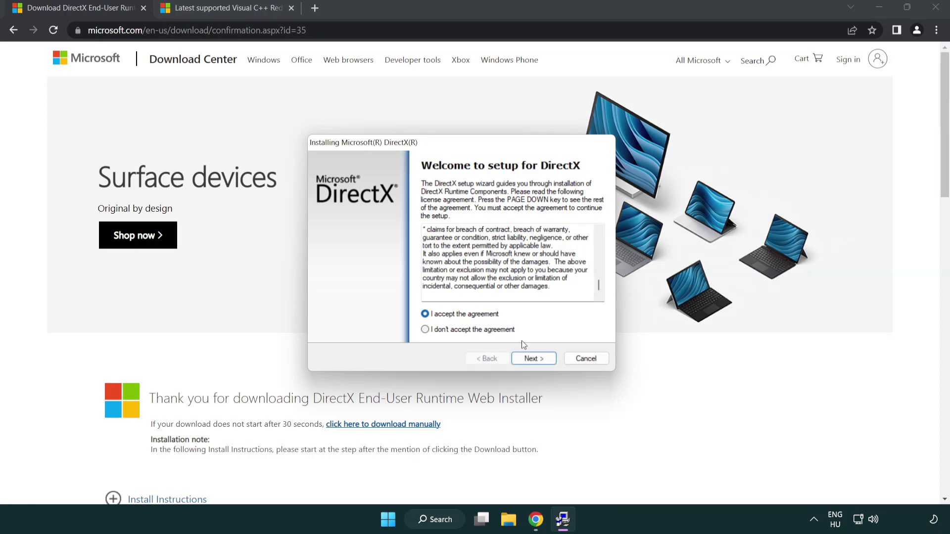
click(536, 361)
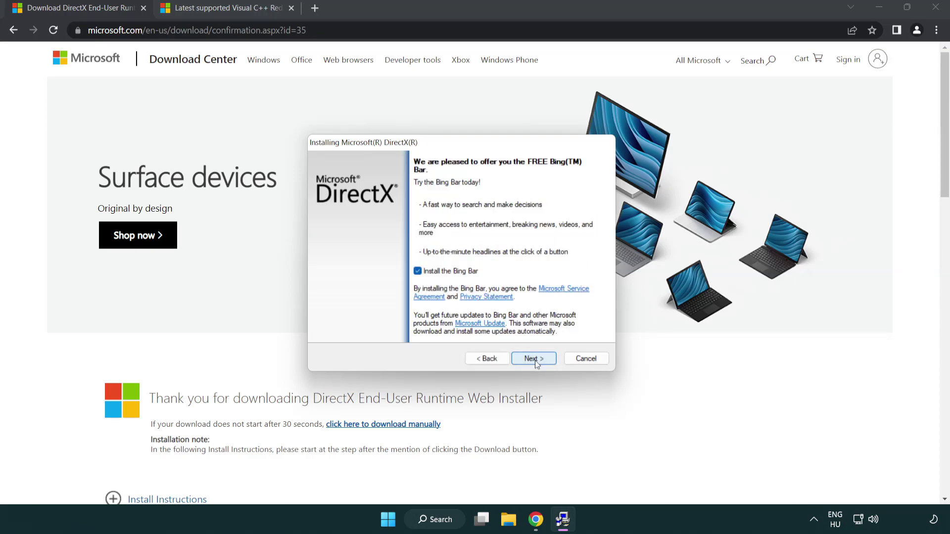
click(418, 272)
click(536, 358)
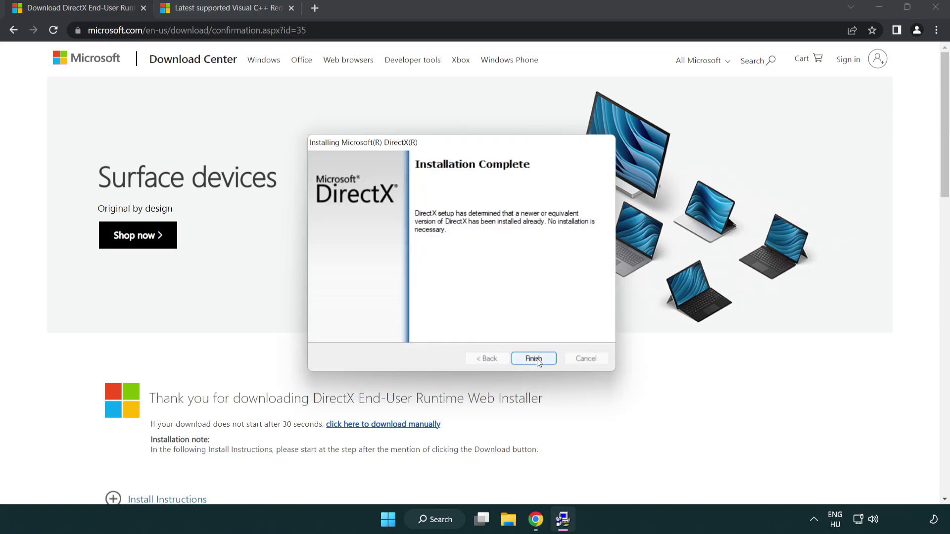
click(534, 355)
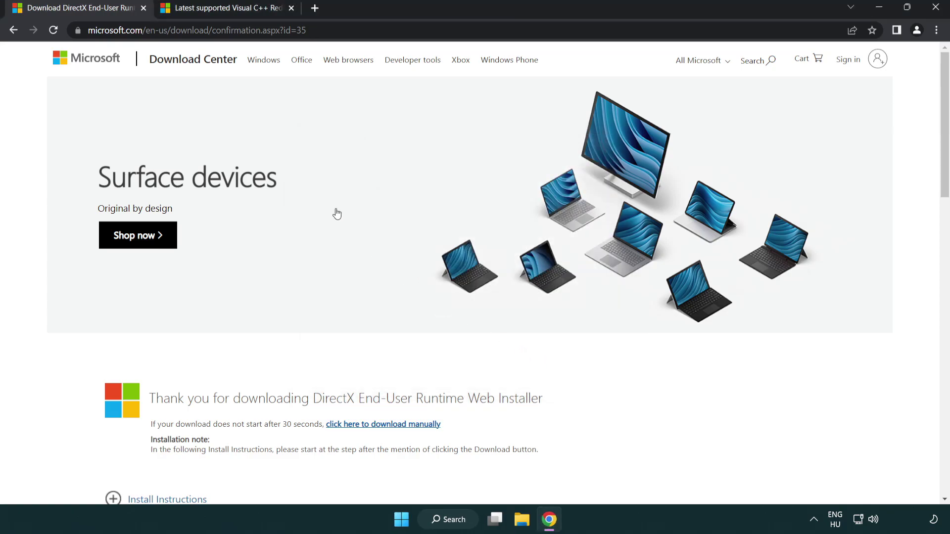
Close the DirectX page and download the ARM64, X86 and X64 Visual C++ Redistributables for Visual Studio 2015, 2017, 2019, and 2022.
click(143, 9)
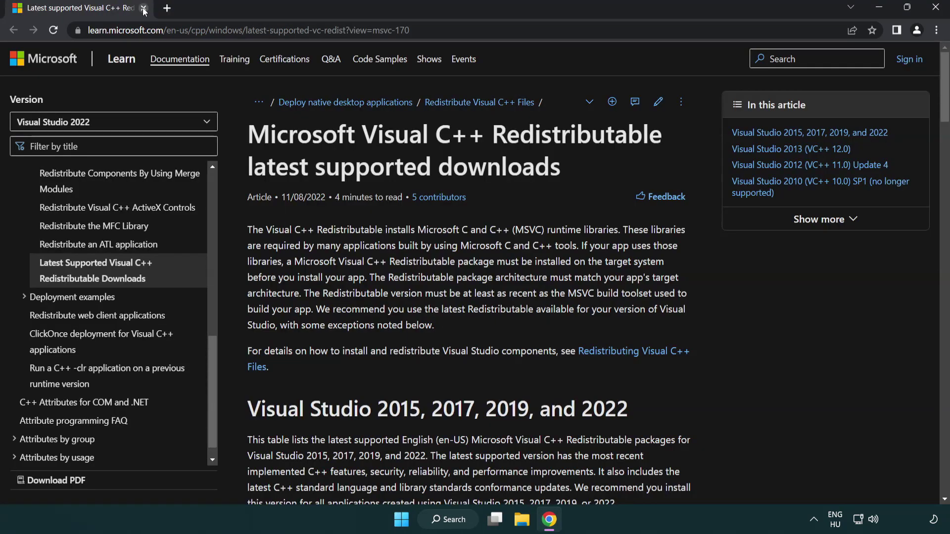
click(437, 30)
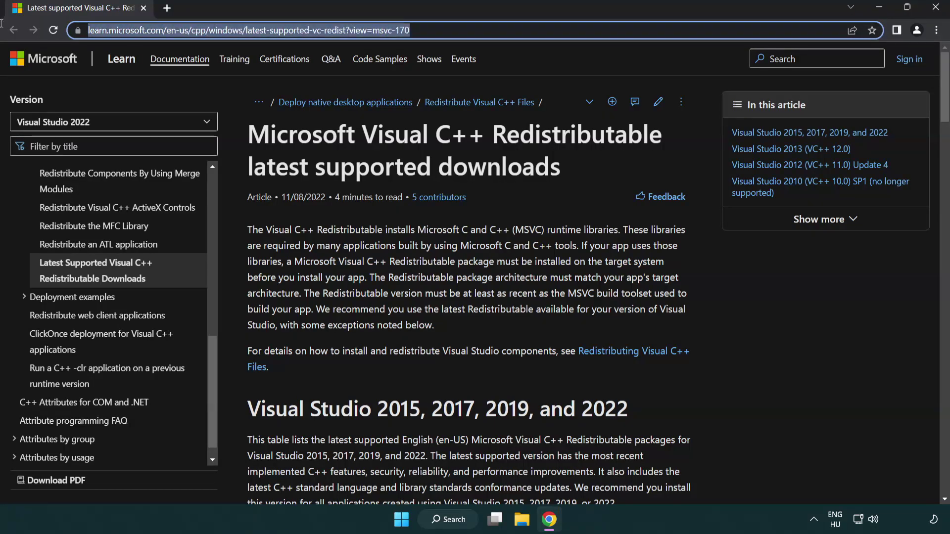
click(490, 163)
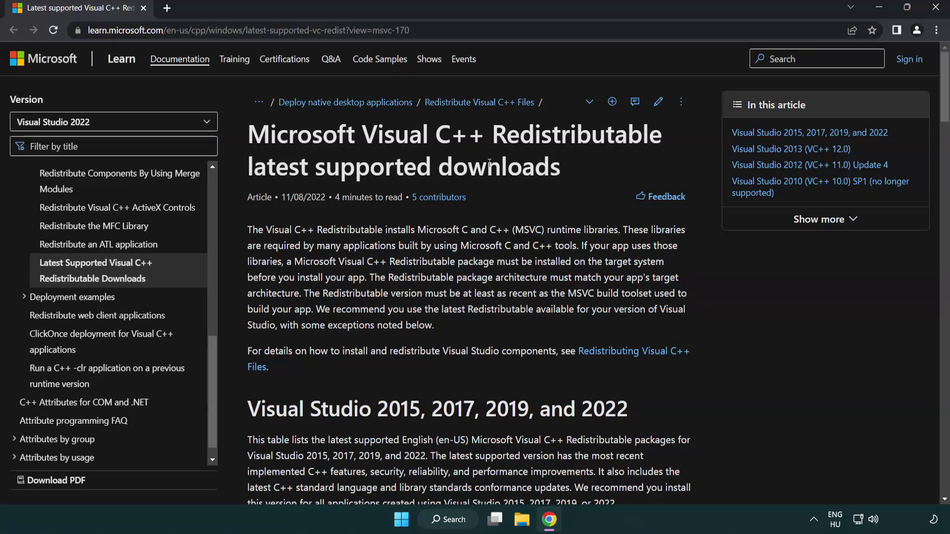
scroll(489, 163, down, 6)
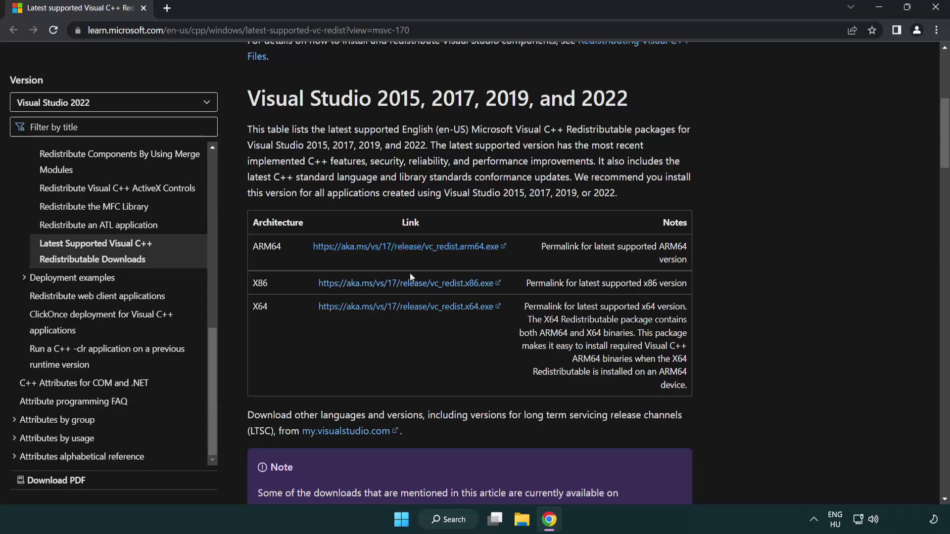
click(357, 247)
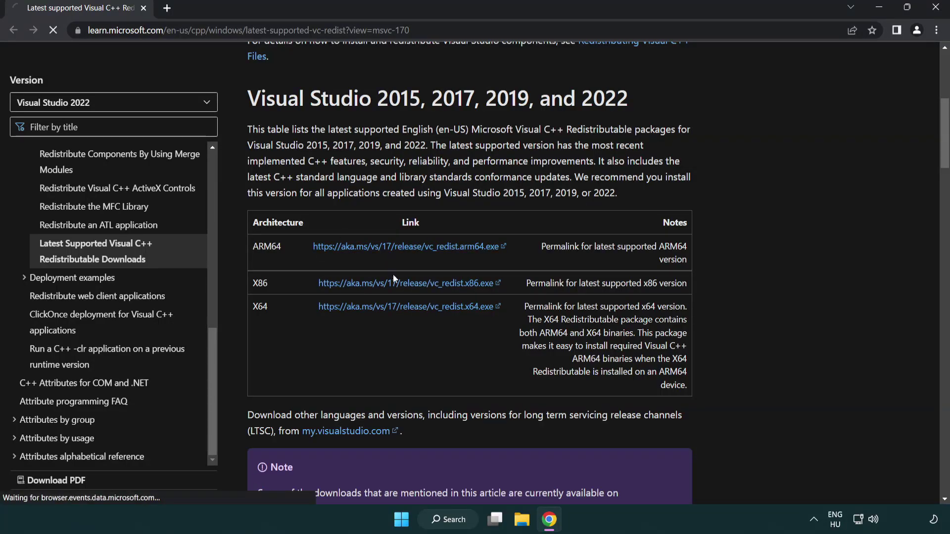
click(393, 283)
click(399, 307)
Try to install VC_redist.arm64.exe, agreeing to the license terms, and close the setup.
click(363, 494)
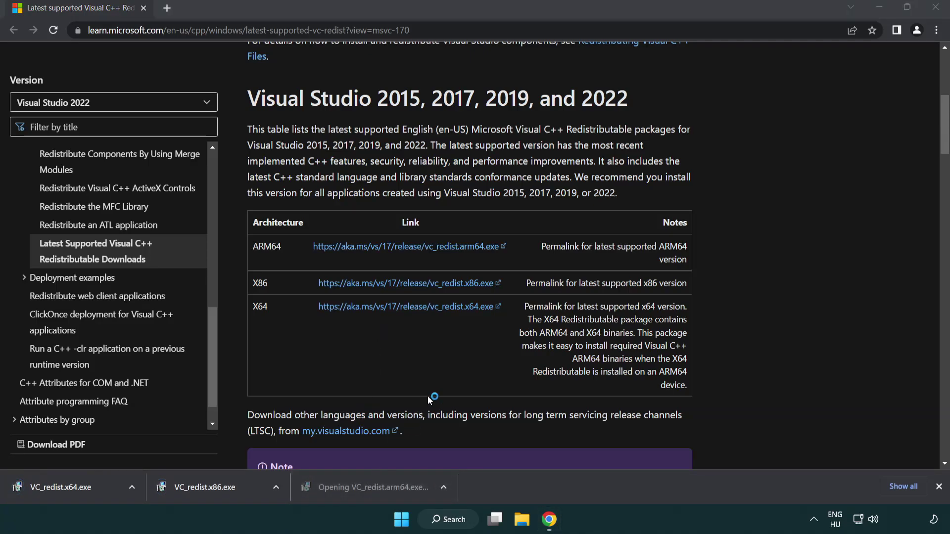
drag(613, 243, 616, 292)
click(338, 309)
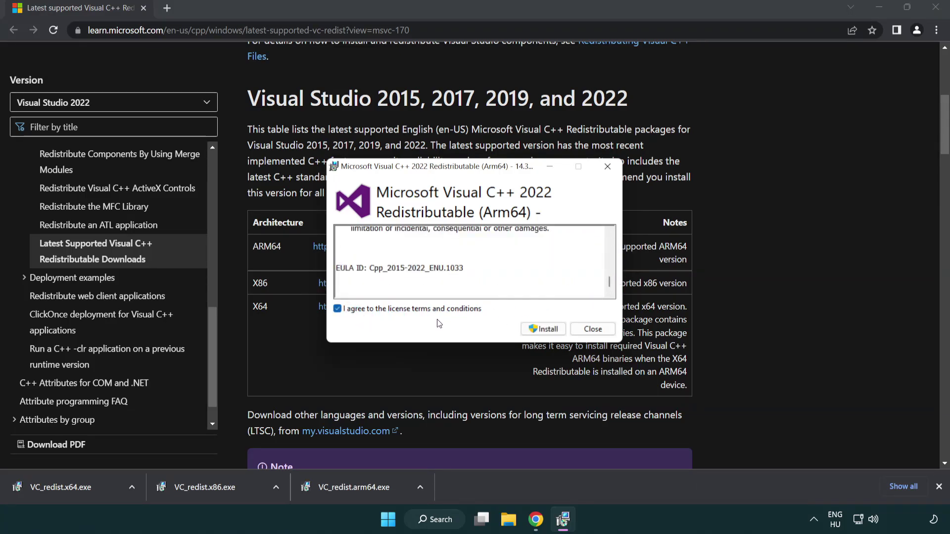
click(530, 328)
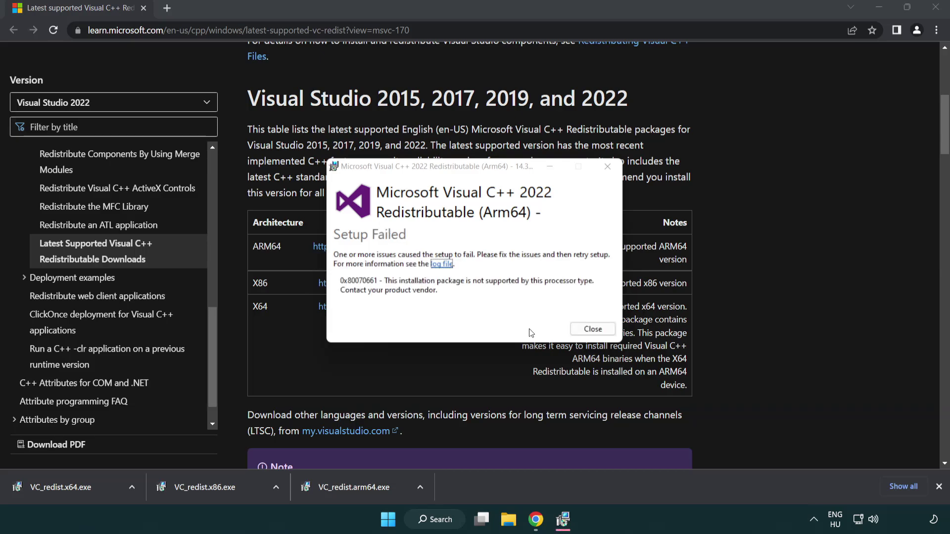
click(593, 329)
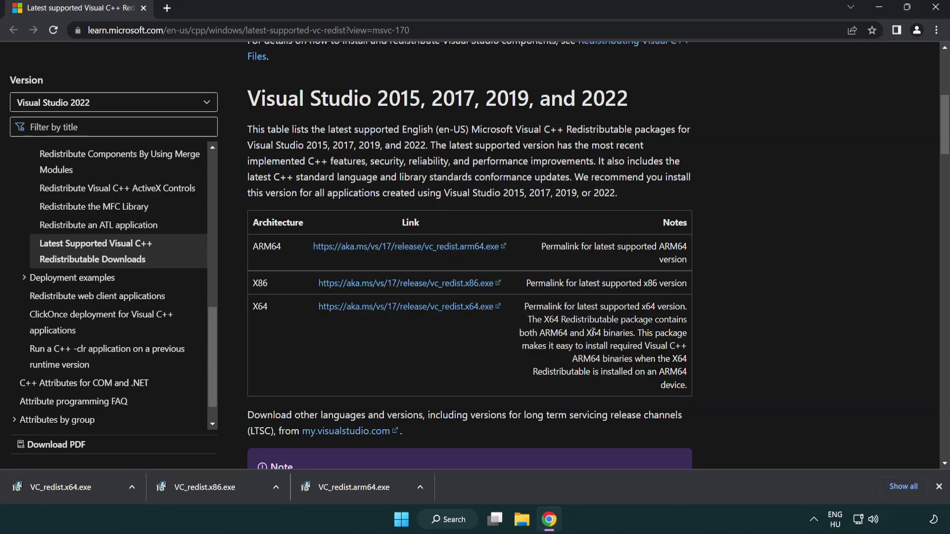
Install VC_redist.x86.exe and VC_redist.x64.exe, closing each setup without restarting, and close the browser.
click(212, 493)
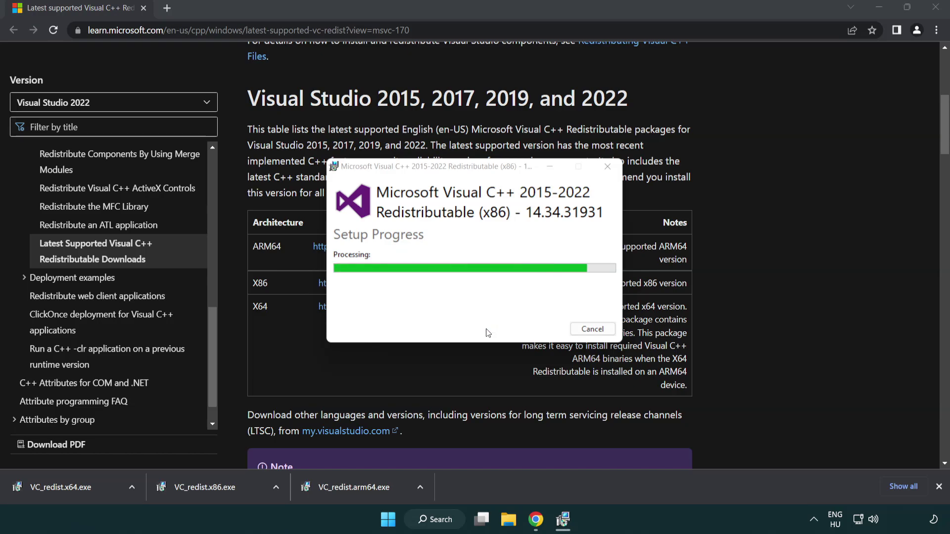
click(594, 330)
click(71, 485)
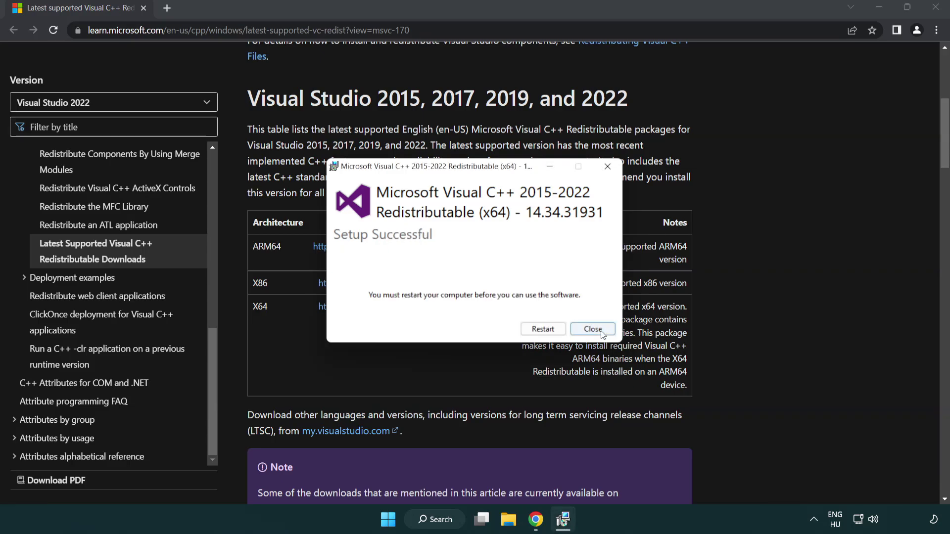
click(601, 331)
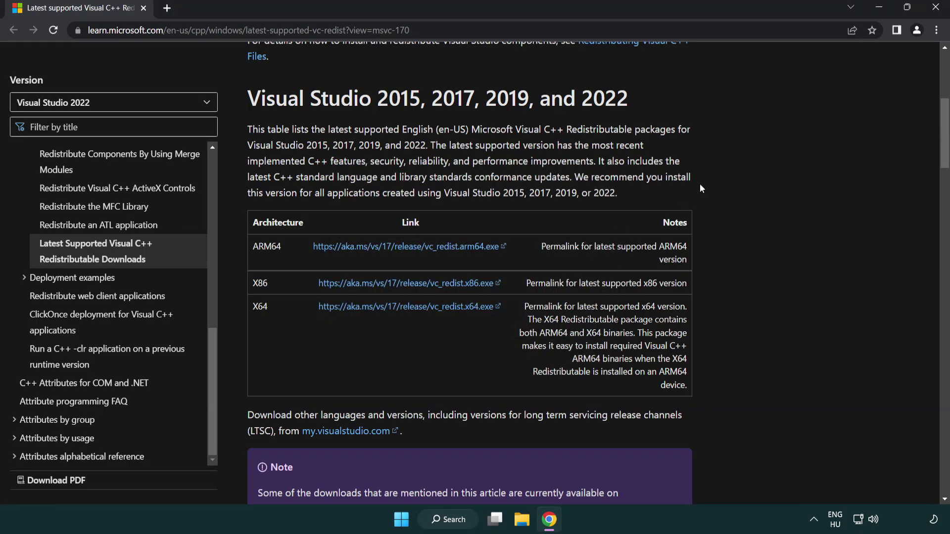
click(935, 8)
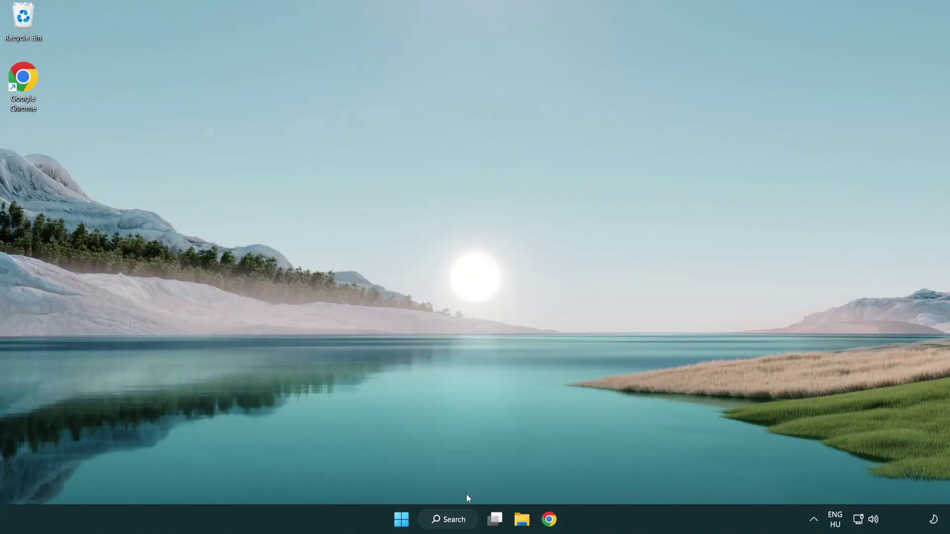
Find Command Prompt with the search term cmd, run it as administrator and move its window toward the middle of the desktop.
click(444, 520)
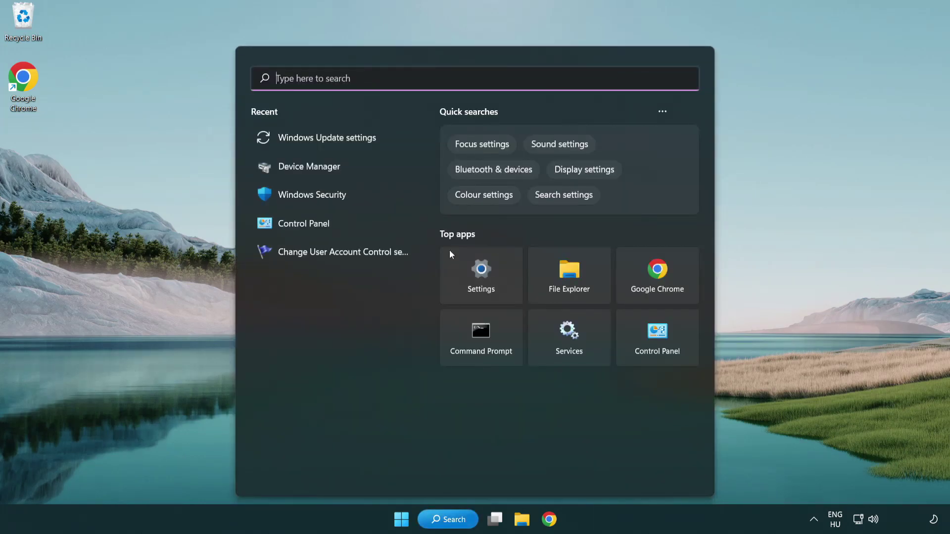
text(cmd)
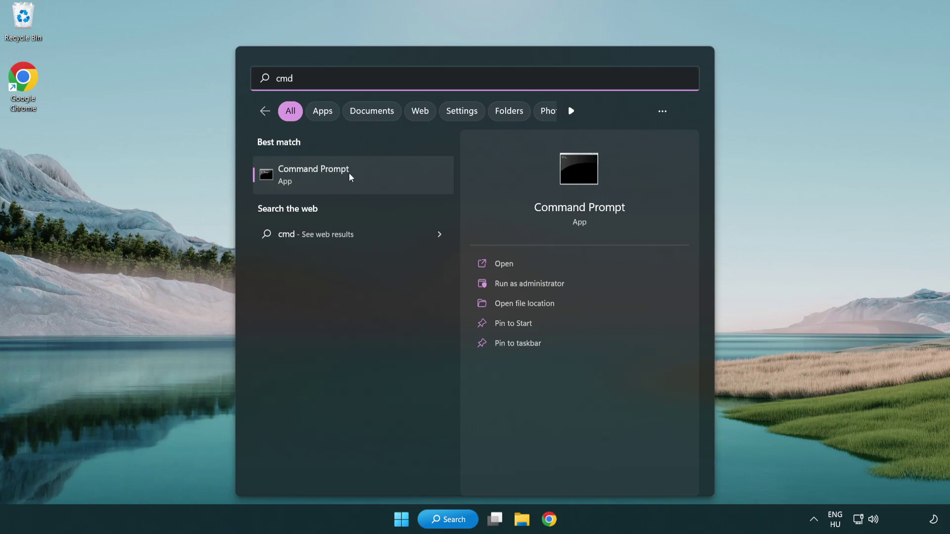
right_click(364, 181)
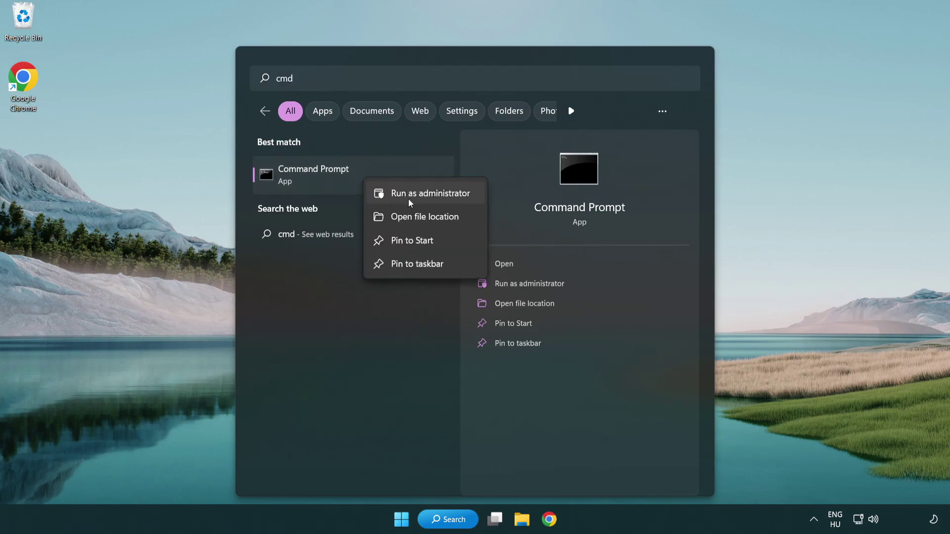
click(429, 198)
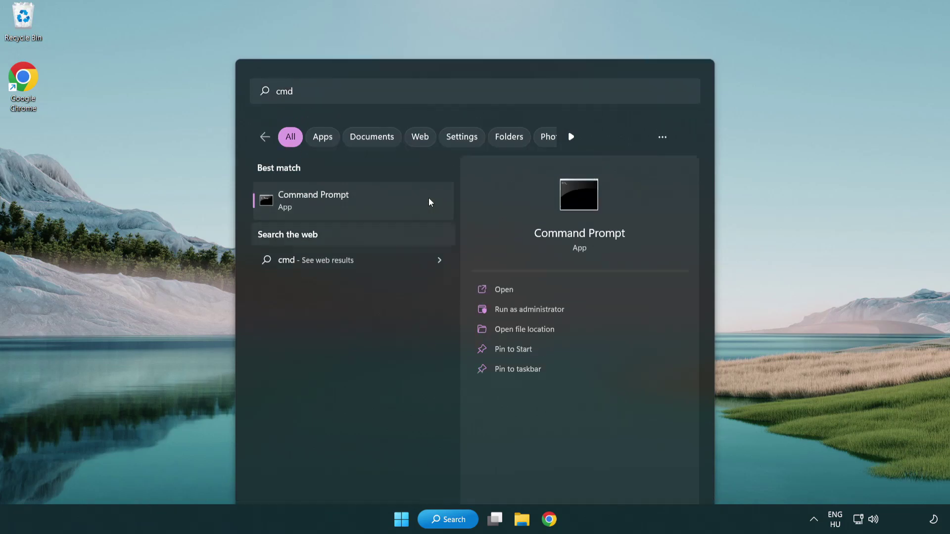
drag(339, 58, 477, 97)
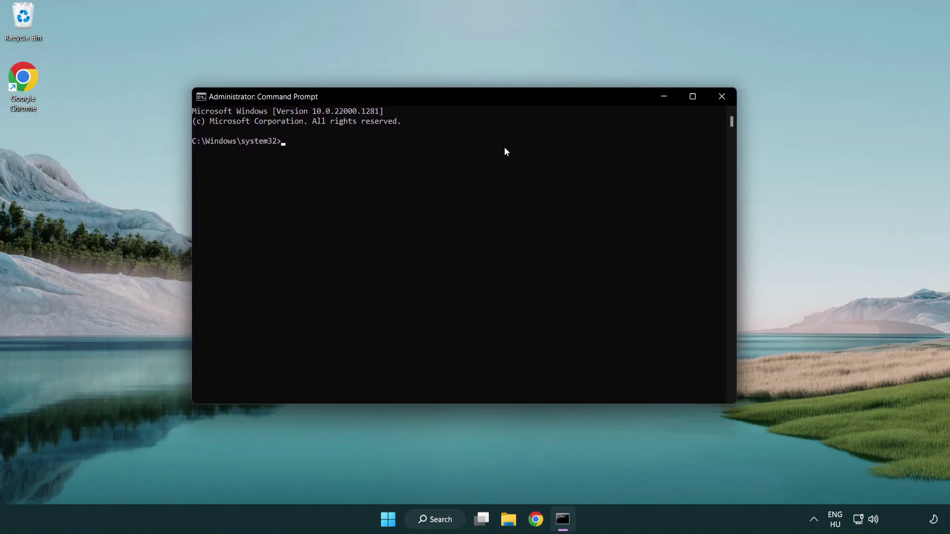
Run sfc /scannow to check the system files, close Command Prompt and bring up the power options.
text(sfc /scannow)
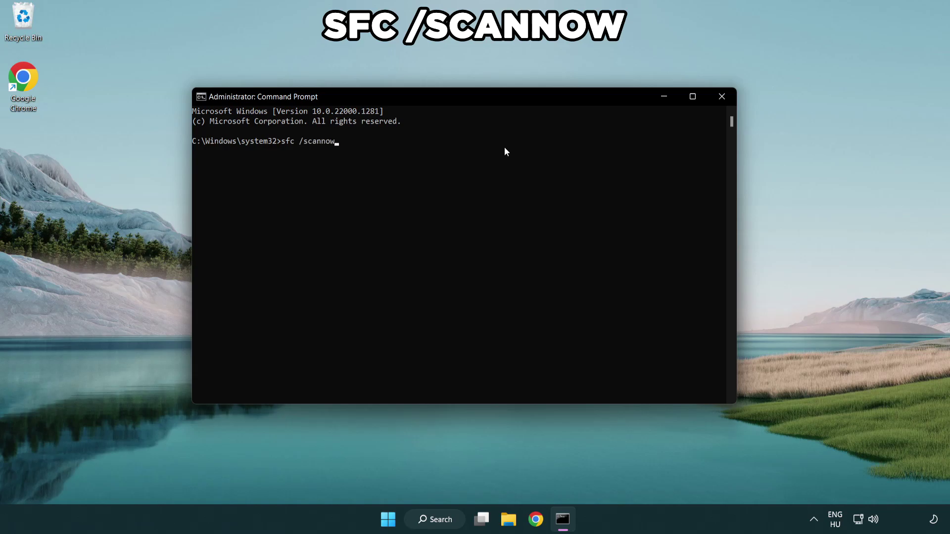
key(Return)
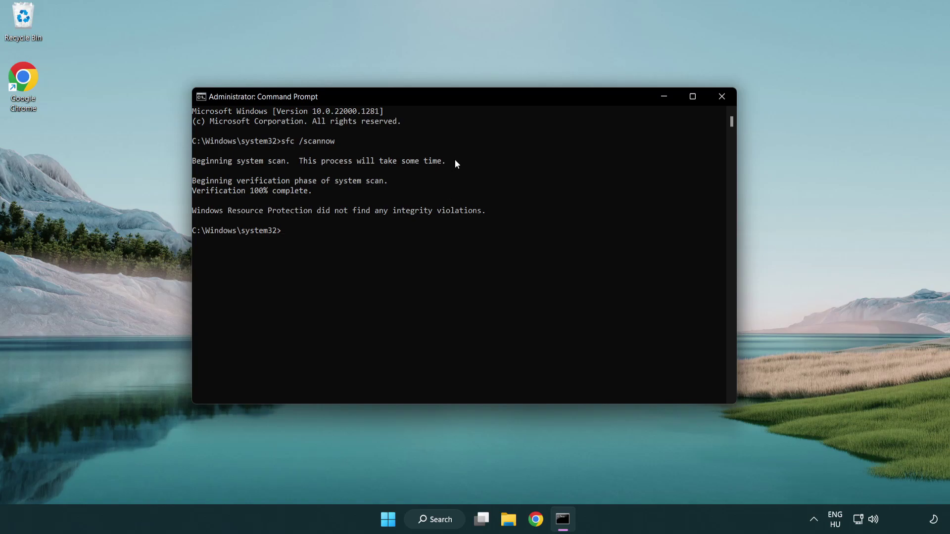
click(722, 96)
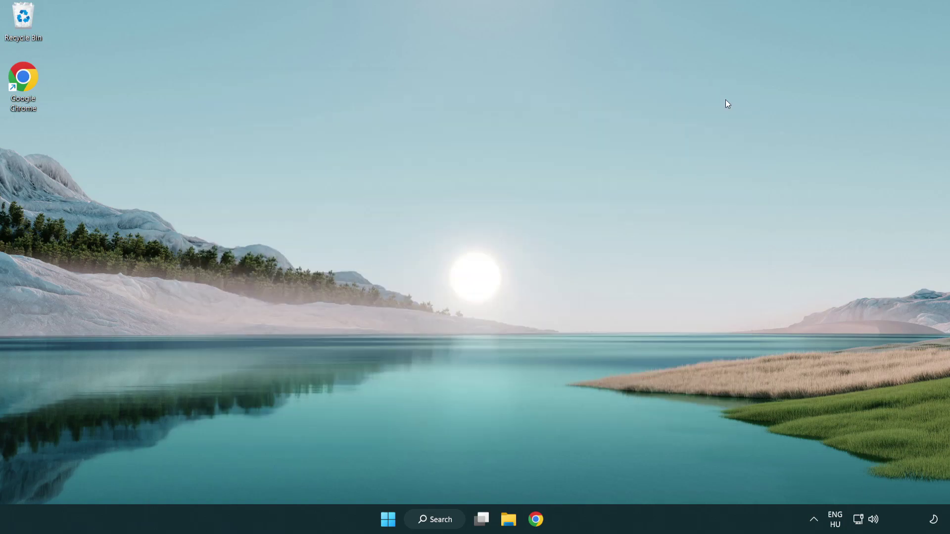
click(399, 519)
click(628, 476)
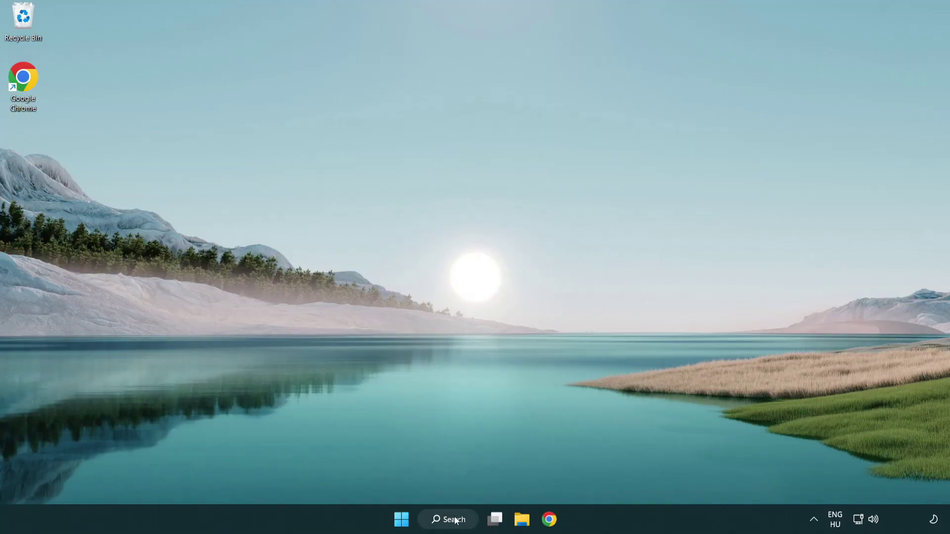
Search Windows for security and open the Windows Security app.
click(452, 527)
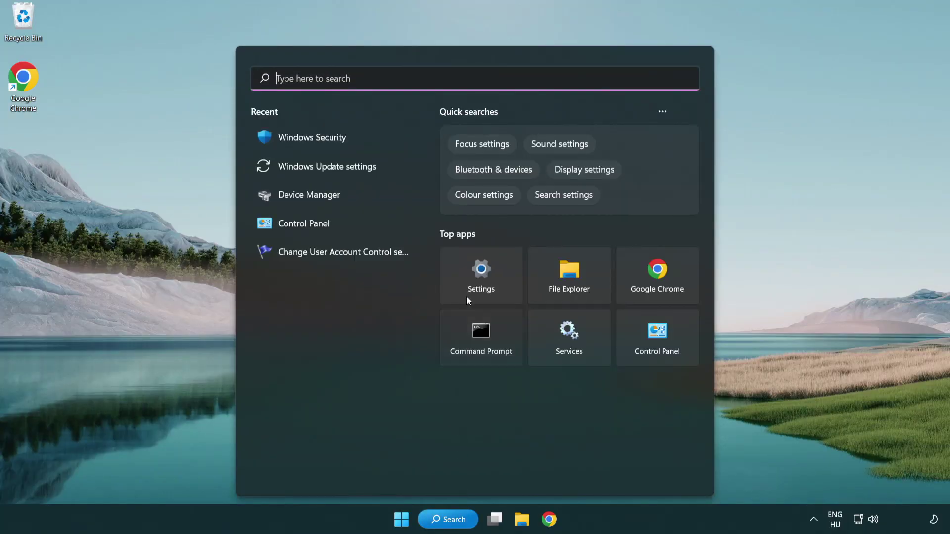
text(se)
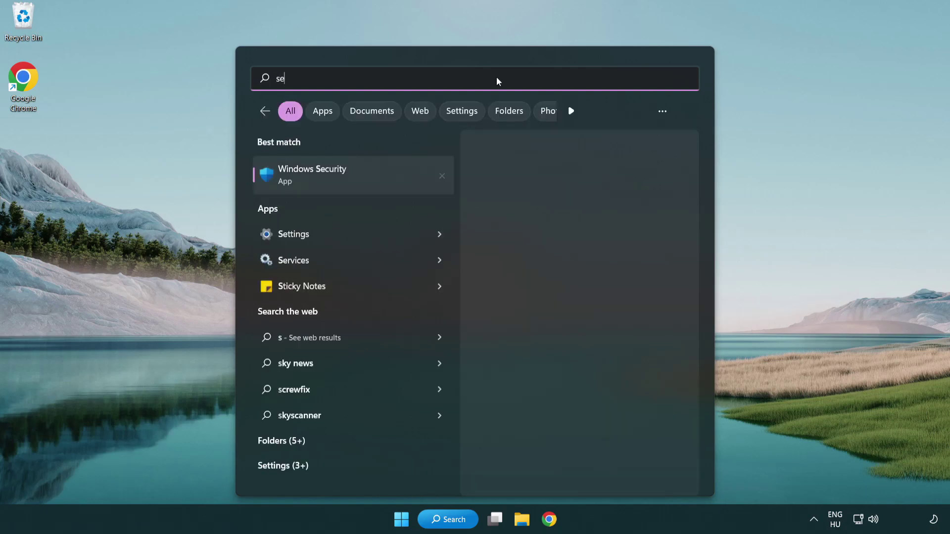
text(curi)
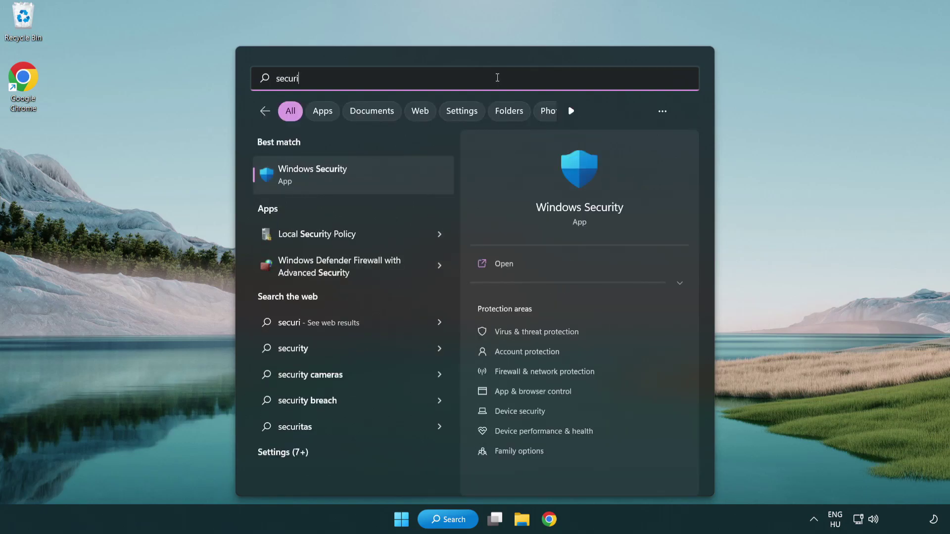
text(ty)
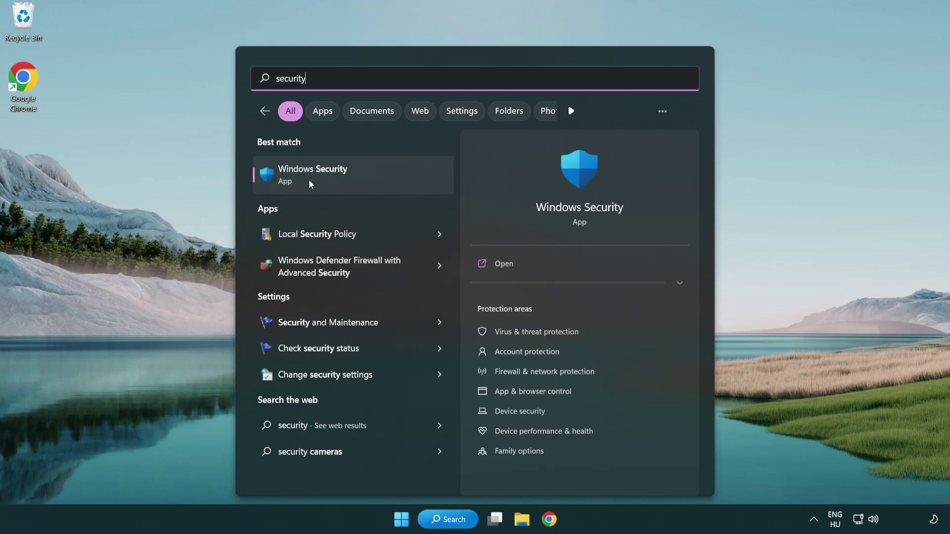
click(389, 180)
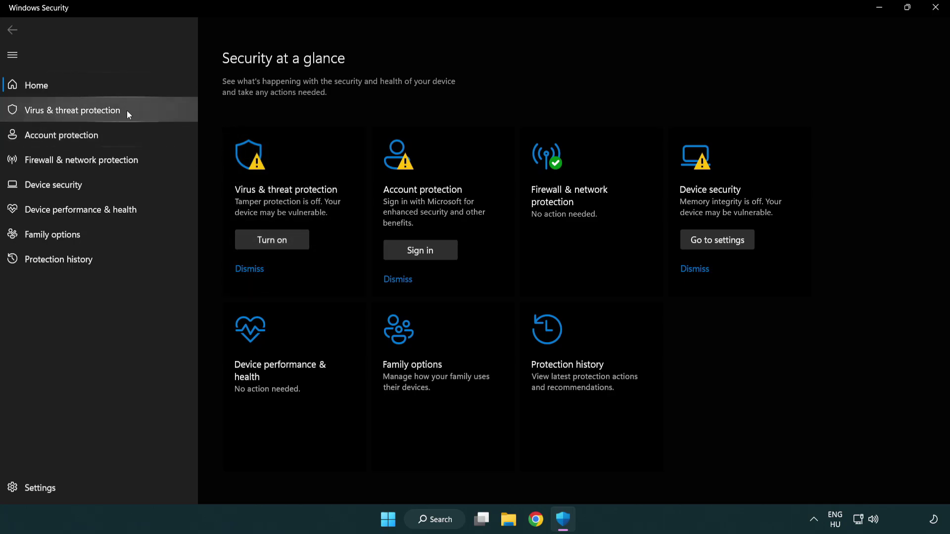
Open the Microsoft Defender Antivirus exclusions list from the Virus & threat protection settings.
click(144, 110)
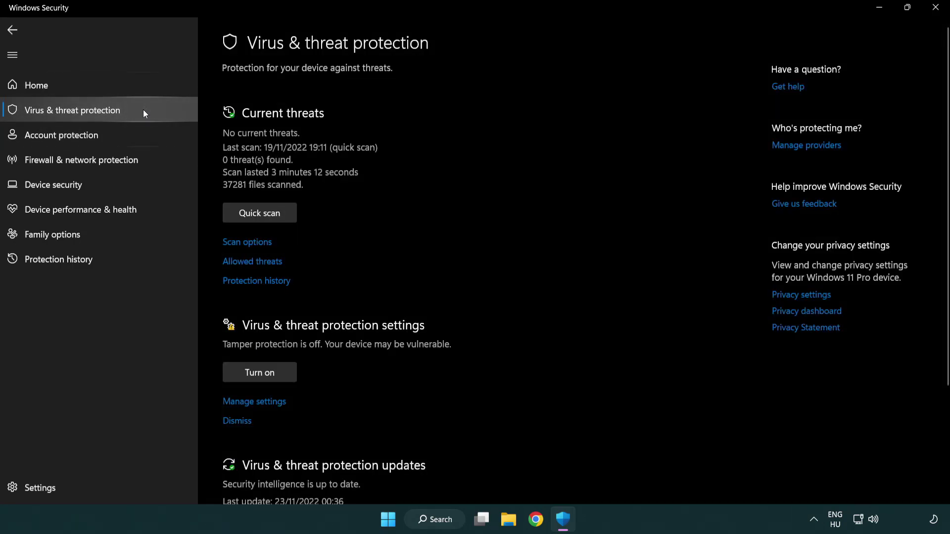
scroll(258, 218, down, 3)
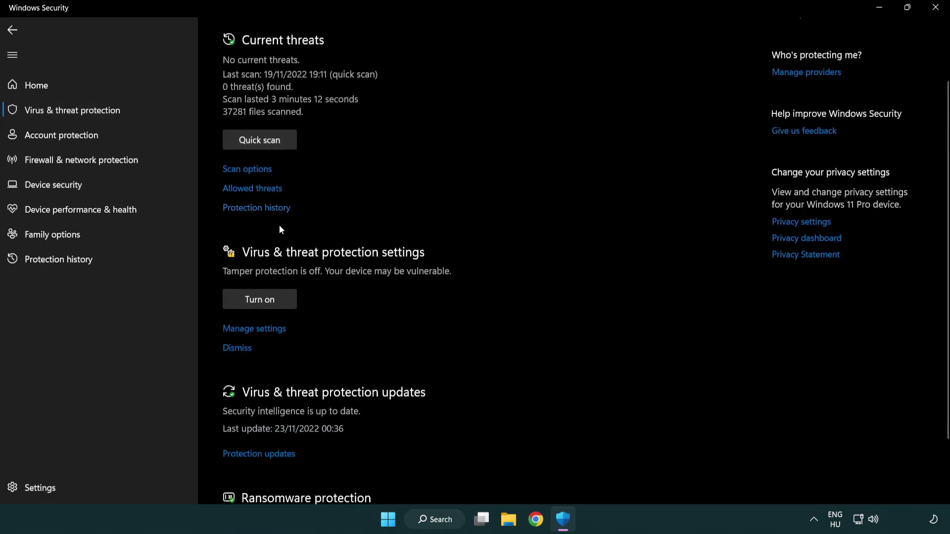
click(252, 330)
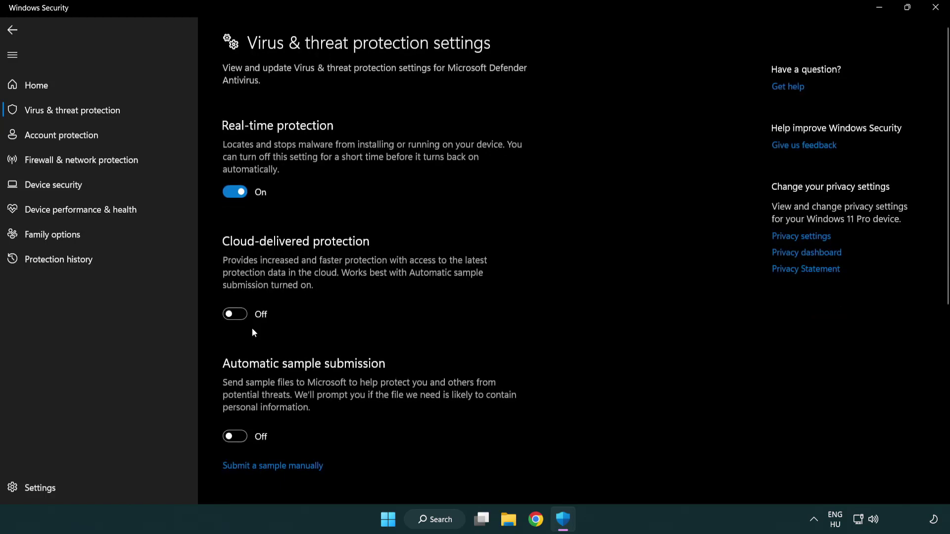
scroll(252, 330, down, 6)
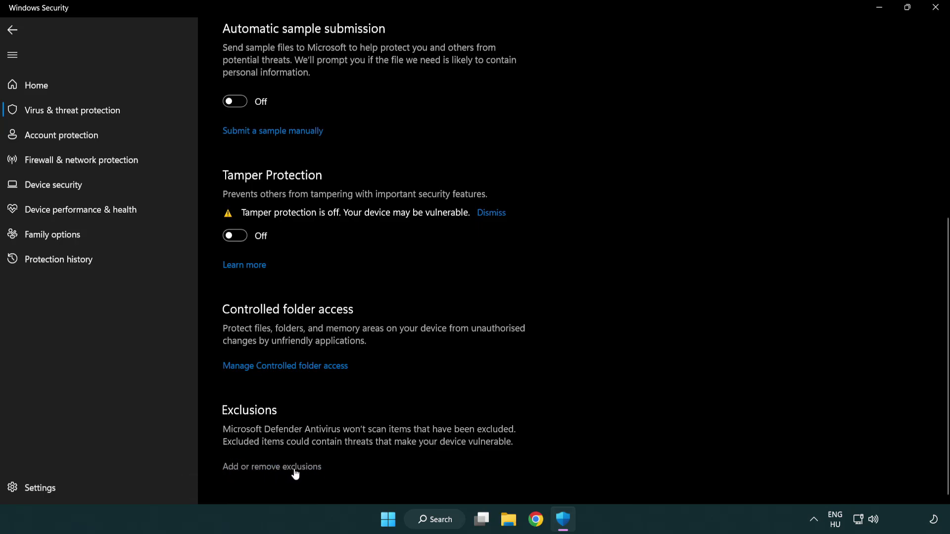
click(276, 467)
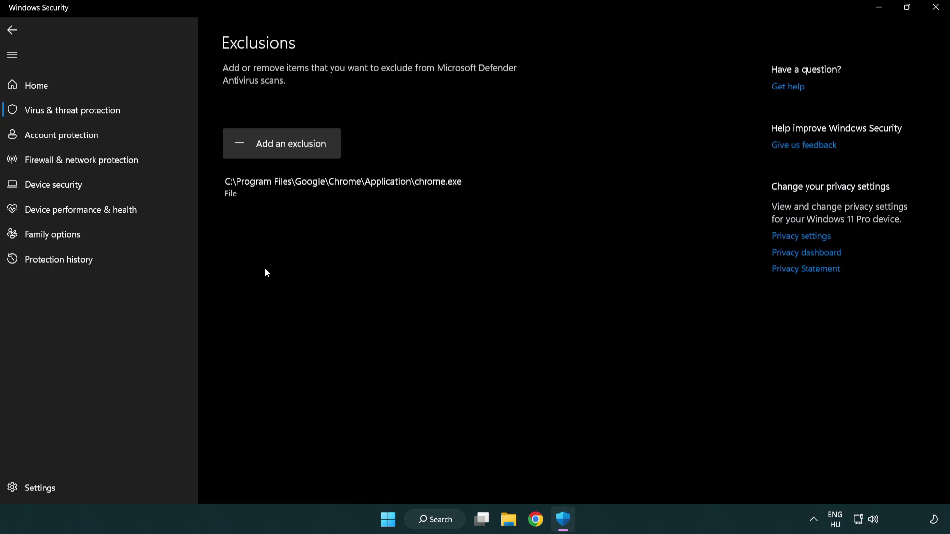
Try to add a file exclusion for the NOT WORKING APP shortcut in Program Files (x86)\NOT WORKING APP on Local Disk (C:).
click(285, 147)
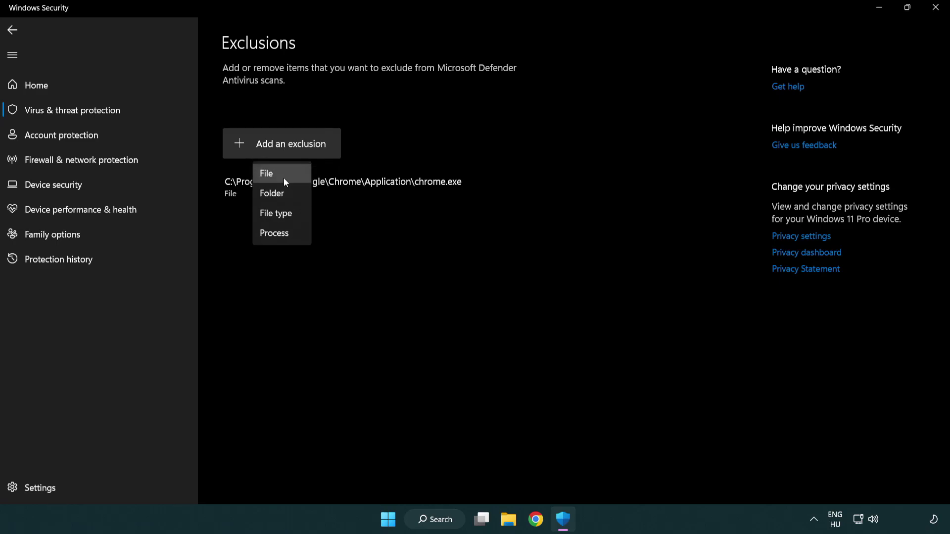
click(286, 174)
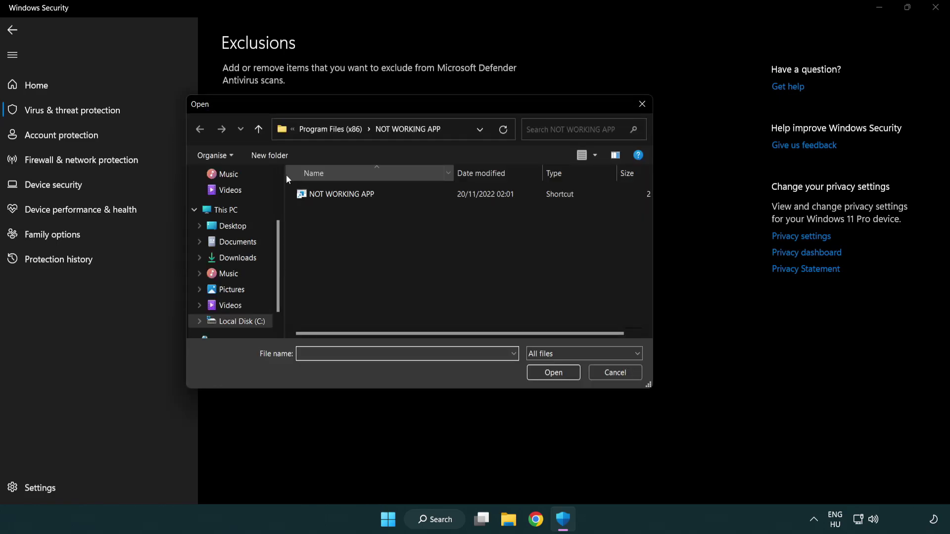
click(321, 132)
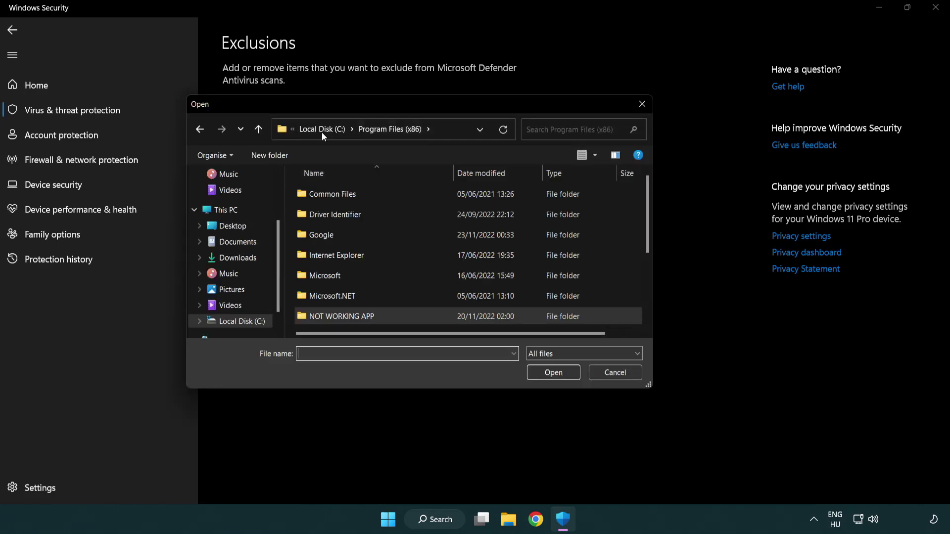
click(326, 131)
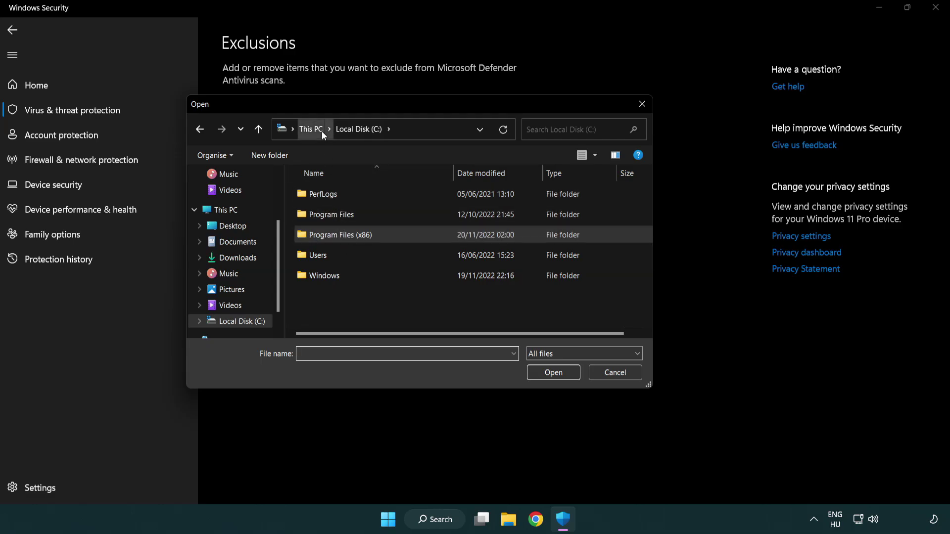
click(319, 131)
double_click(332, 314)
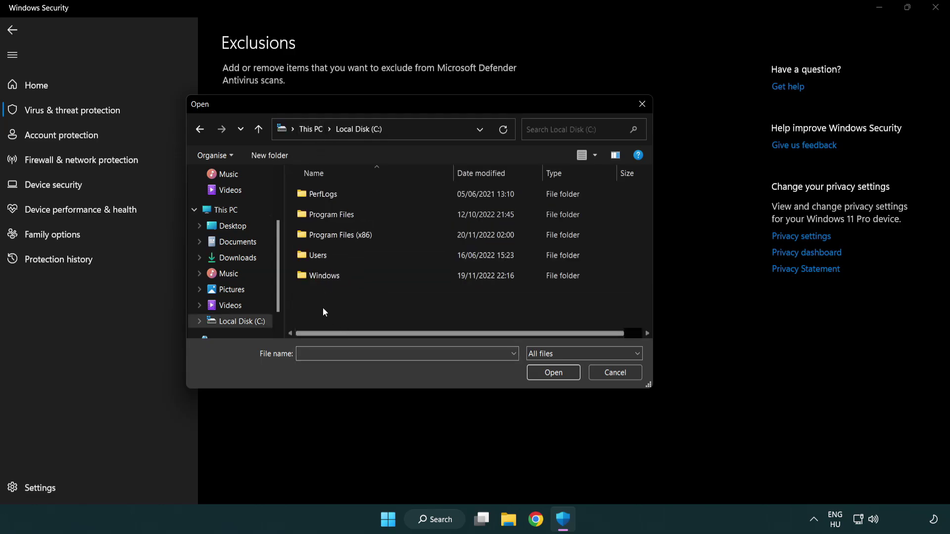
double_click(350, 233)
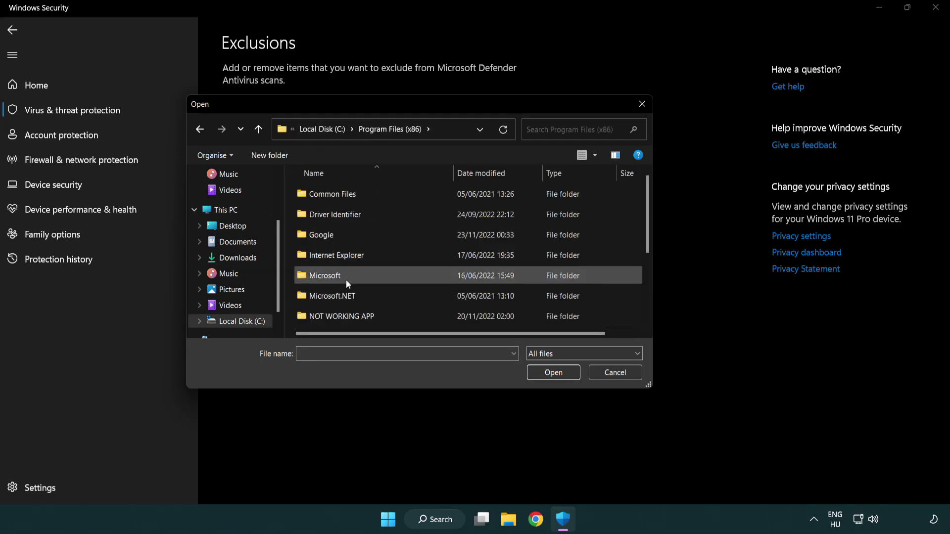
double_click(355, 318)
click(335, 193)
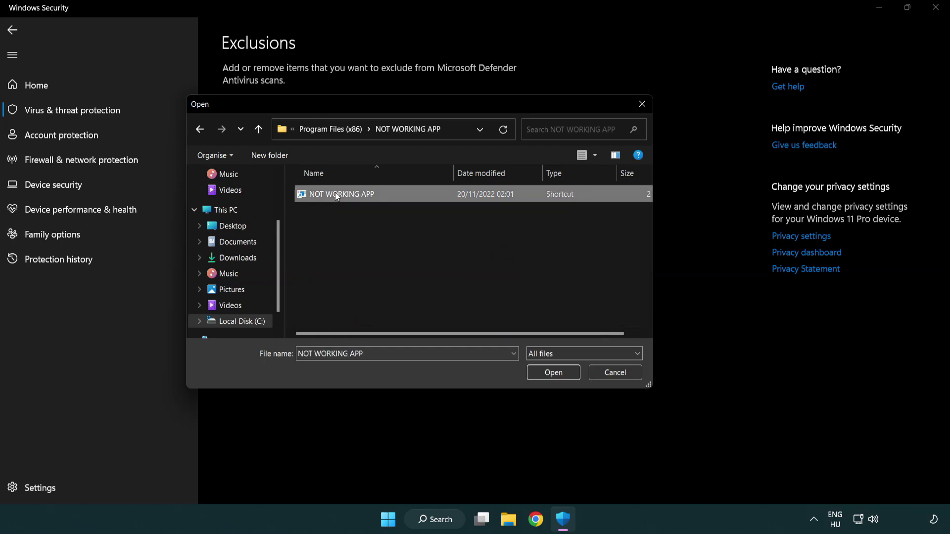
click(553, 376)
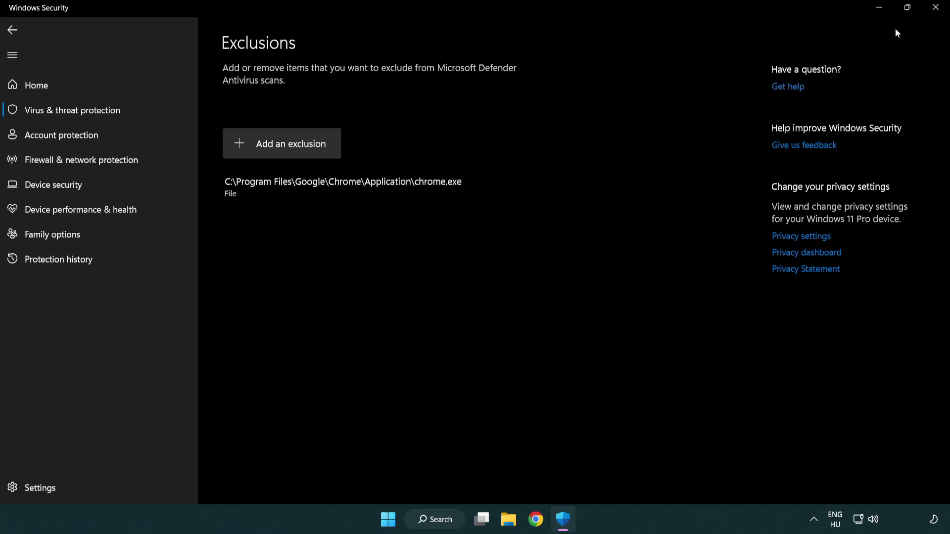
Close Windows Security and bring up the power options for restarting the computer.
click(938, 16)
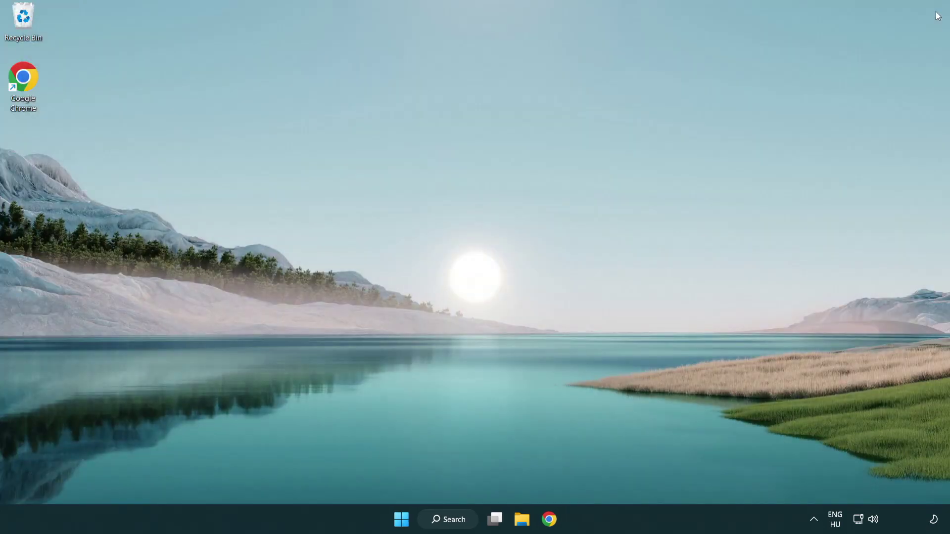
click(394, 524)
click(629, 476)
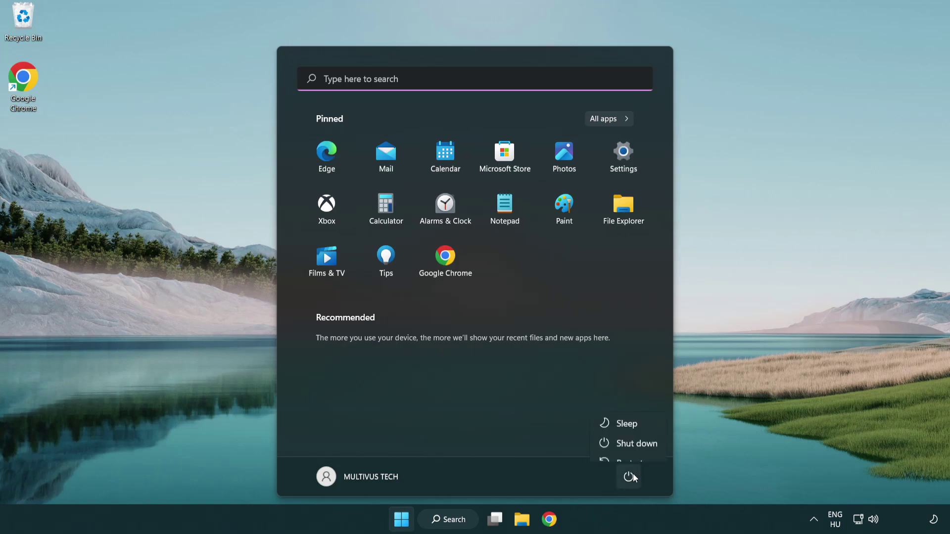